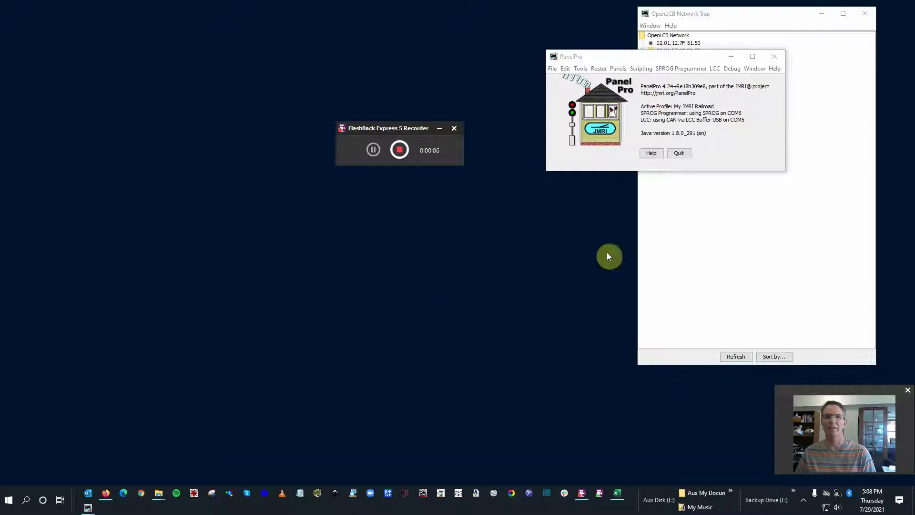
- Open the configuration dialog for node 02.01.57.10.01.09 and expand its Port I/O-1 segment
click(798, 14)
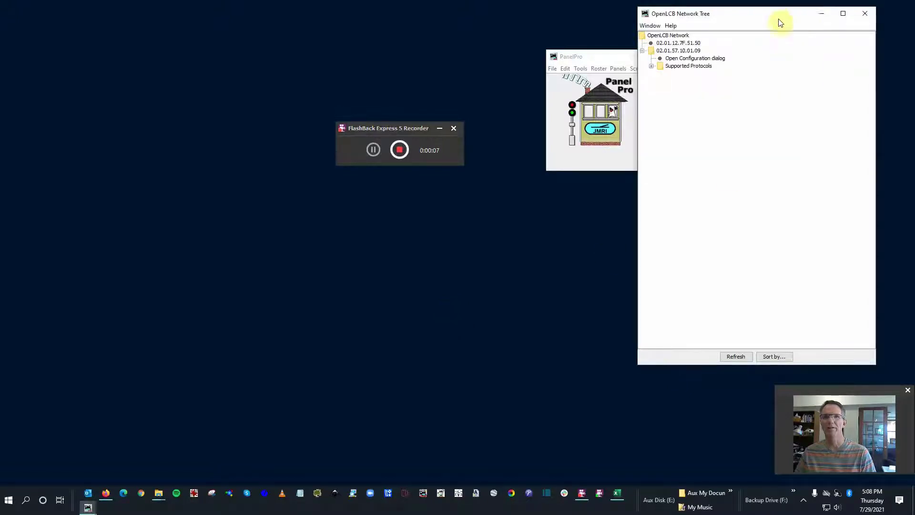
click(680, 59)
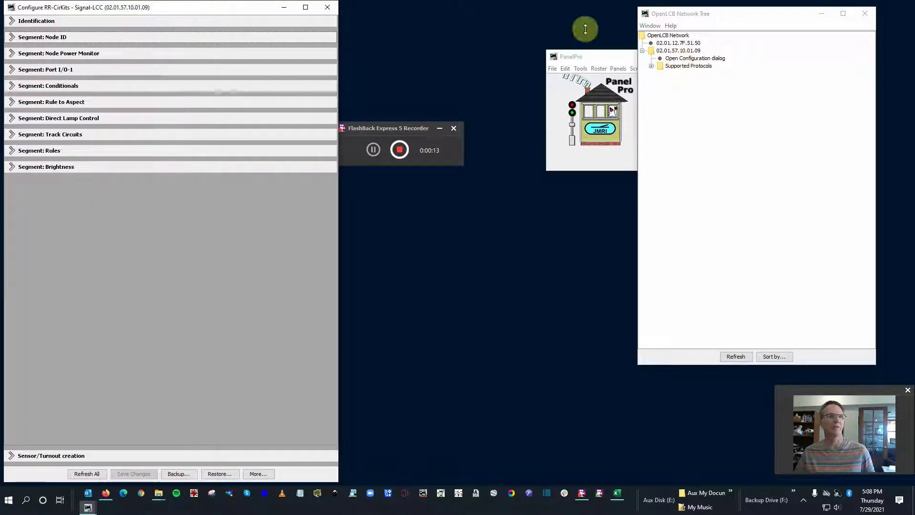
click(12, 70)
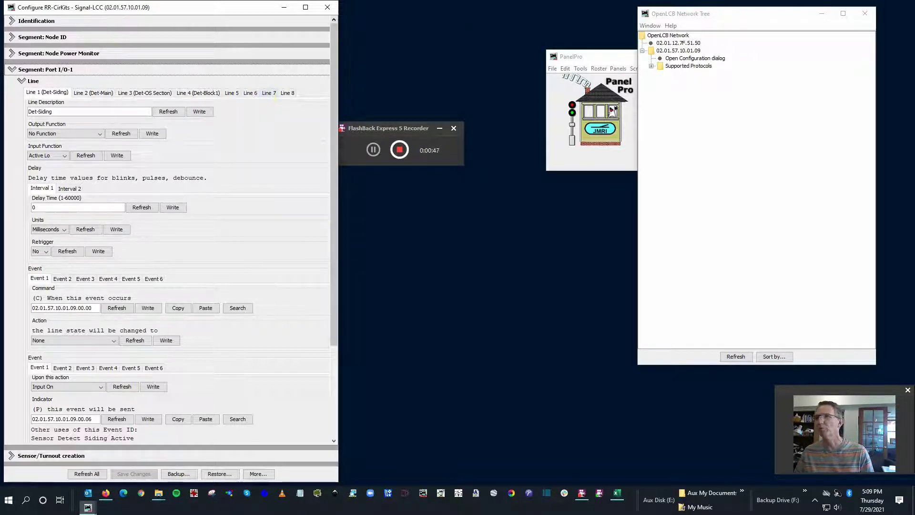
- Switch to the LCC-wiring.jpg diagram in Firefox and examine the wiring between the Signal-LCC, the BOD4-CP and the turnout, then return to the configuration
key(alt+Tab)
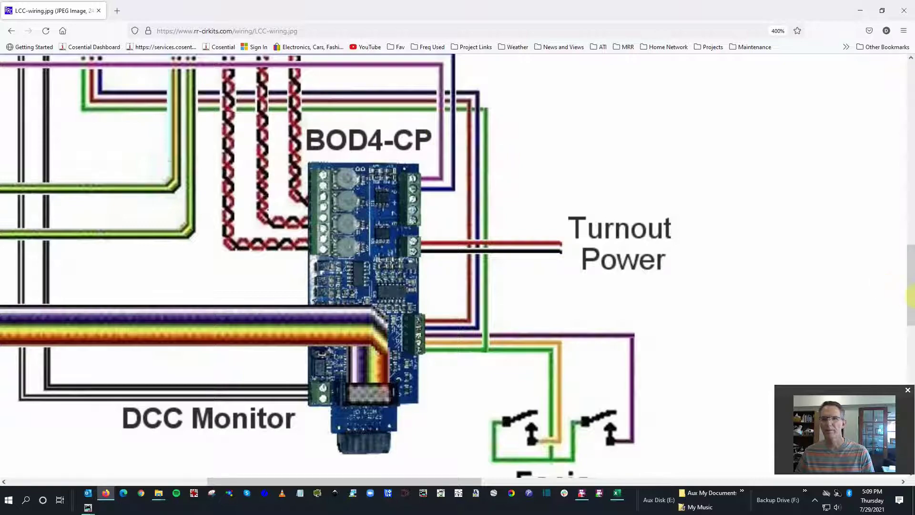
mouse_move(909, 296)
mouse_down()
mouse_move(909, 177)
mouse_move(909, 307)
mouse_move(909, 299)
mouse_up()
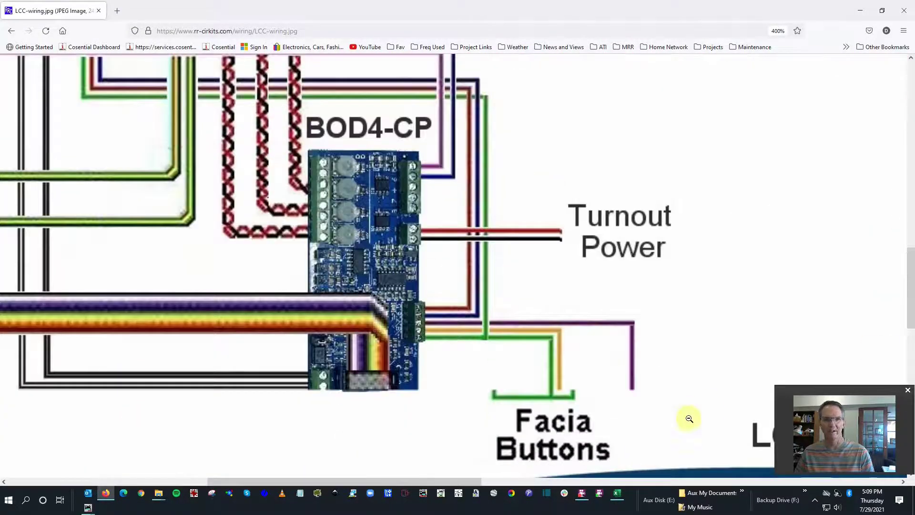
drag(456, 481, 377, 481)
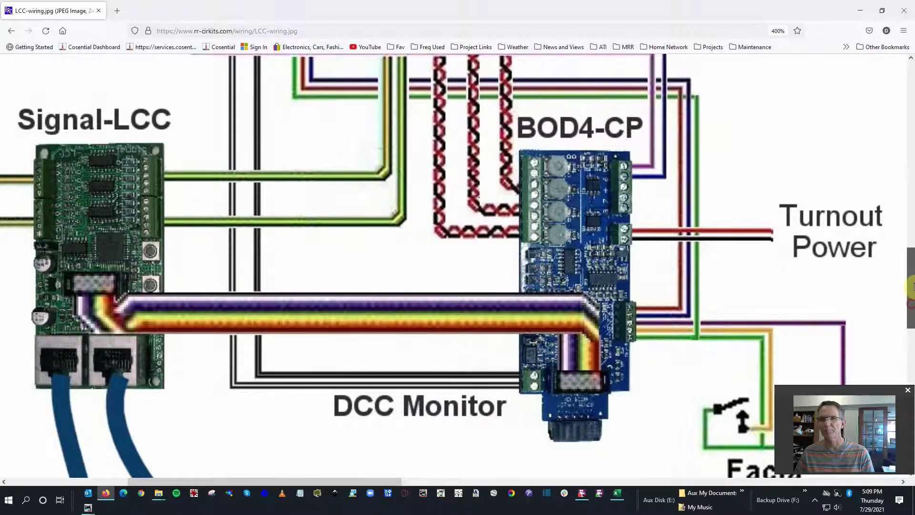
drag(909, 304, 909, 241)
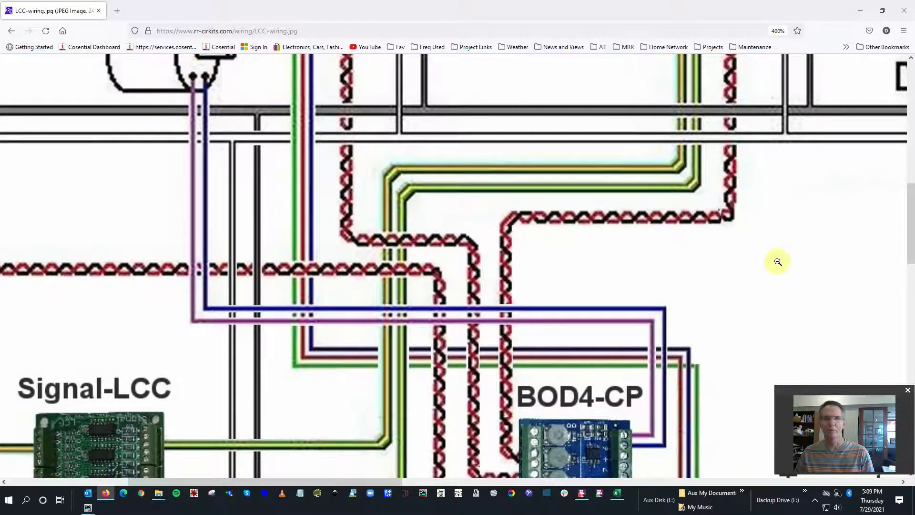
drag(909, 258, 911, 324)
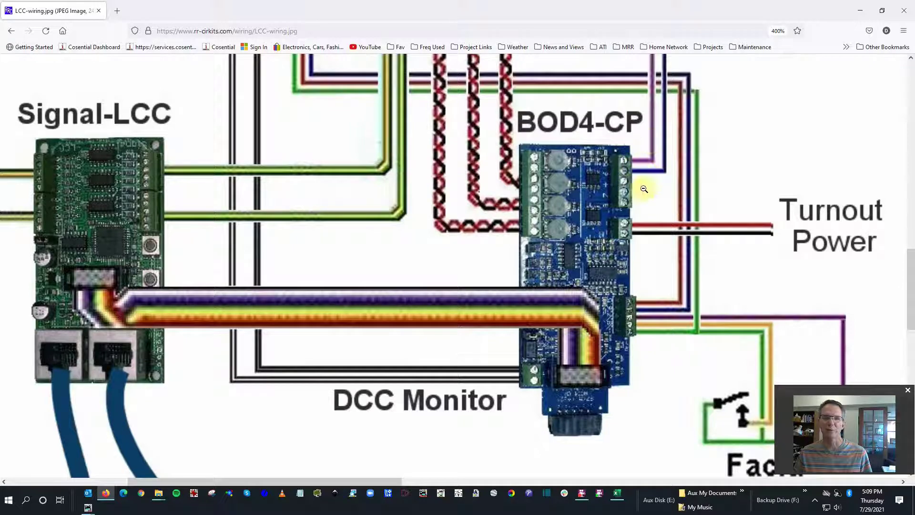
click(860, 10)
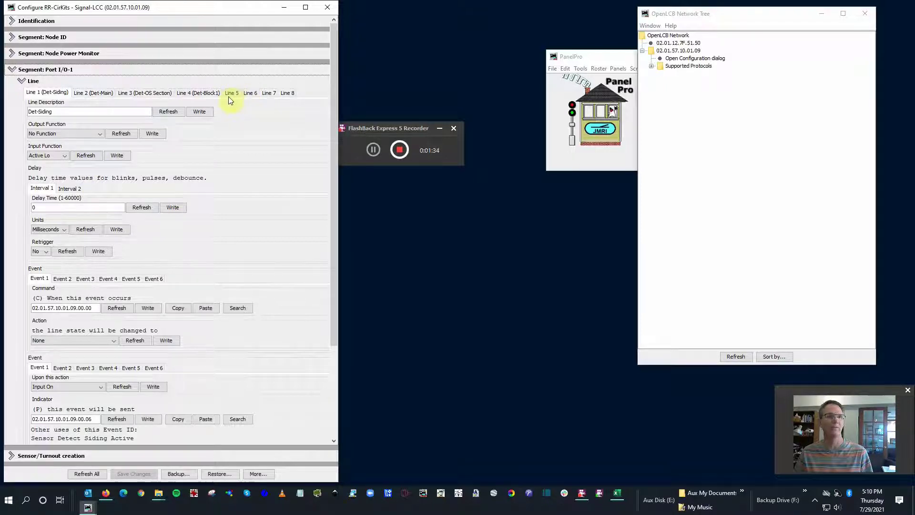
- Write "Turnout - Normal" as the description of Line 5 and Steady Active Hi as its output function
click(230, 93)
click(121, 112)
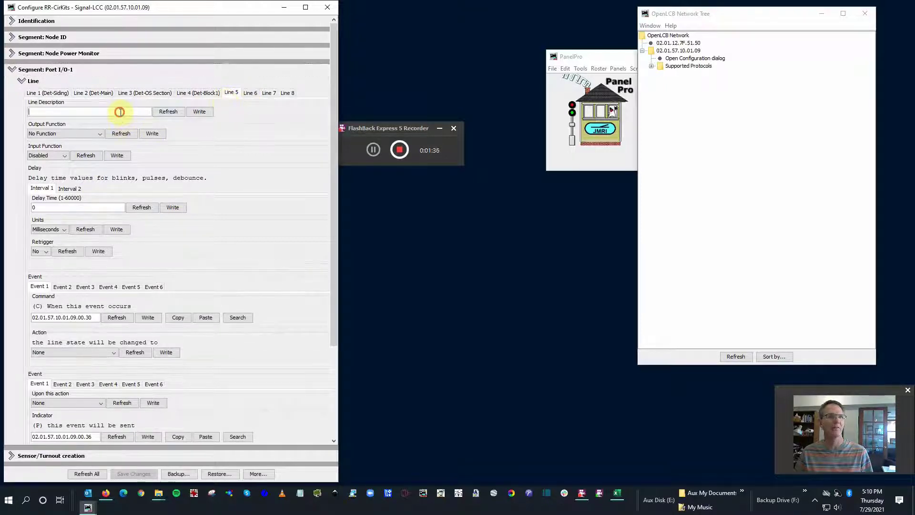
text(Turnout - Normal)
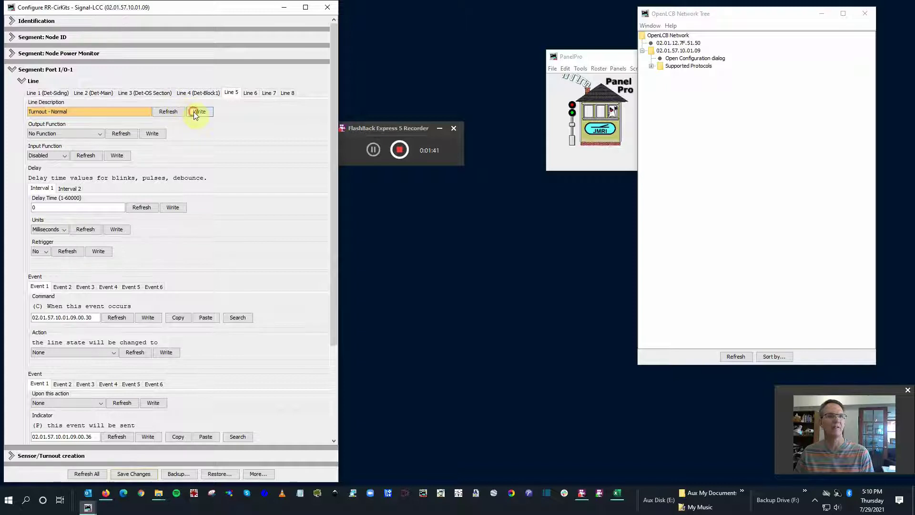
click(194, 111)
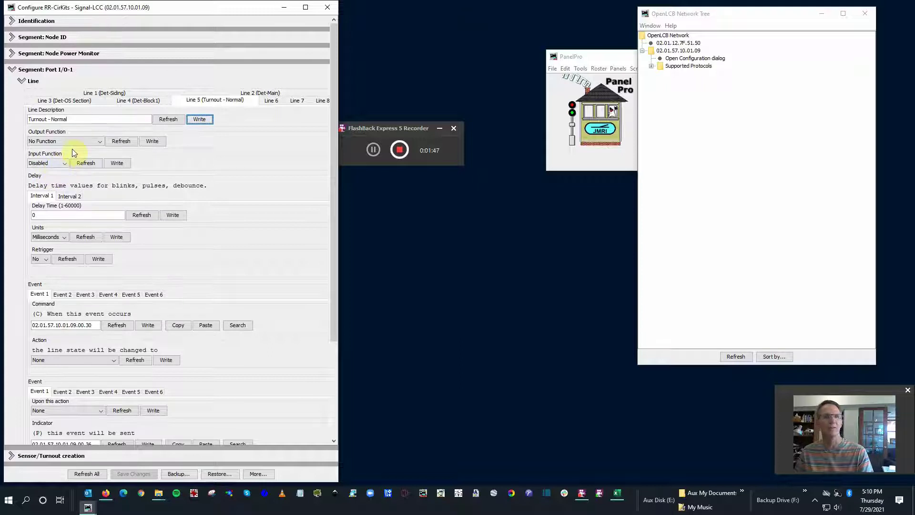
click(98, 142)
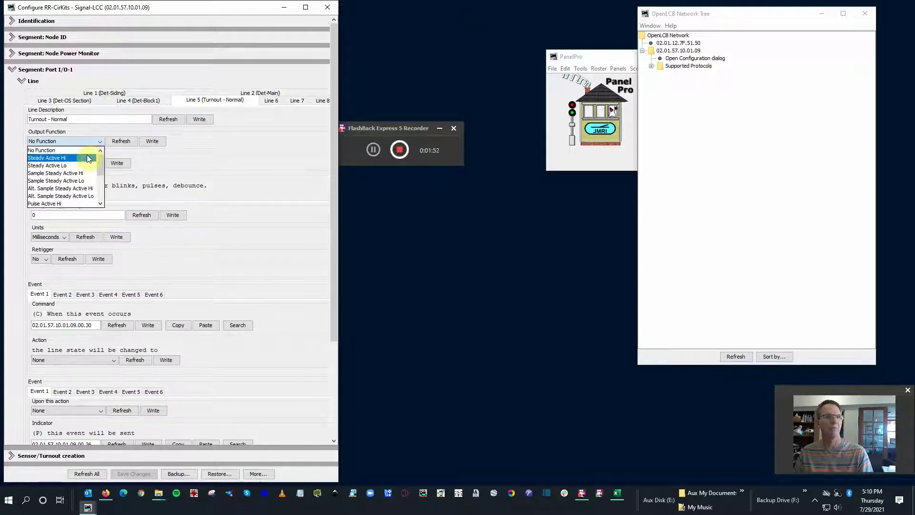
click(87, 157)
click(152, 142)
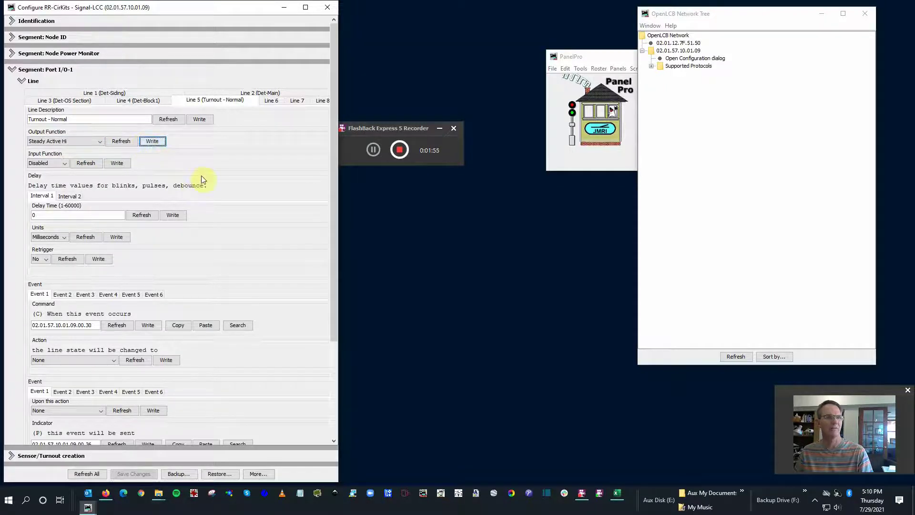
- Write Line 5's command actions as On (Line Active) for Event 1 and Off (Line Inactive) for Event 2
scroll(212, 235, down, 3)
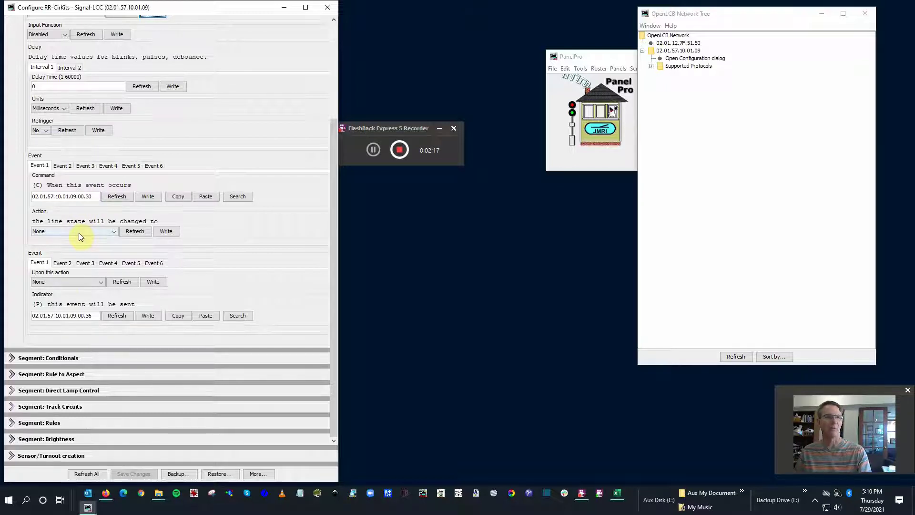
click(113, 233)
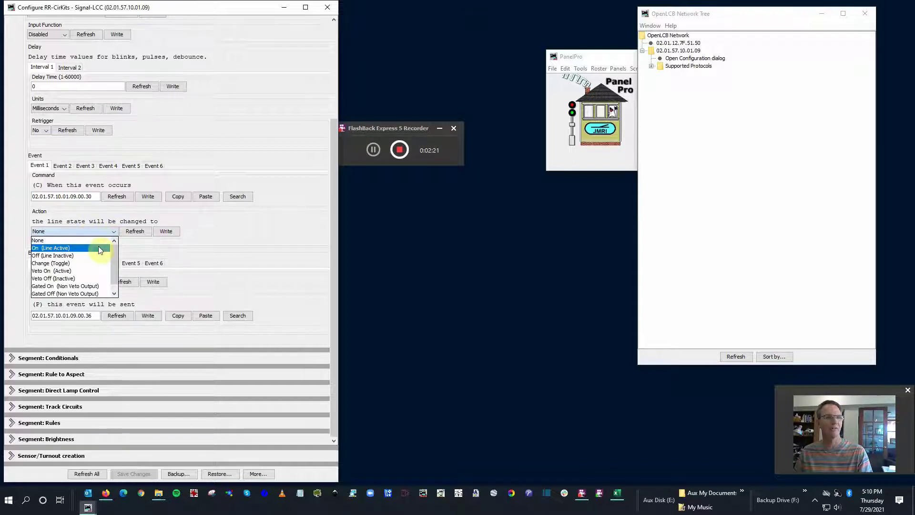
click(98, 247)
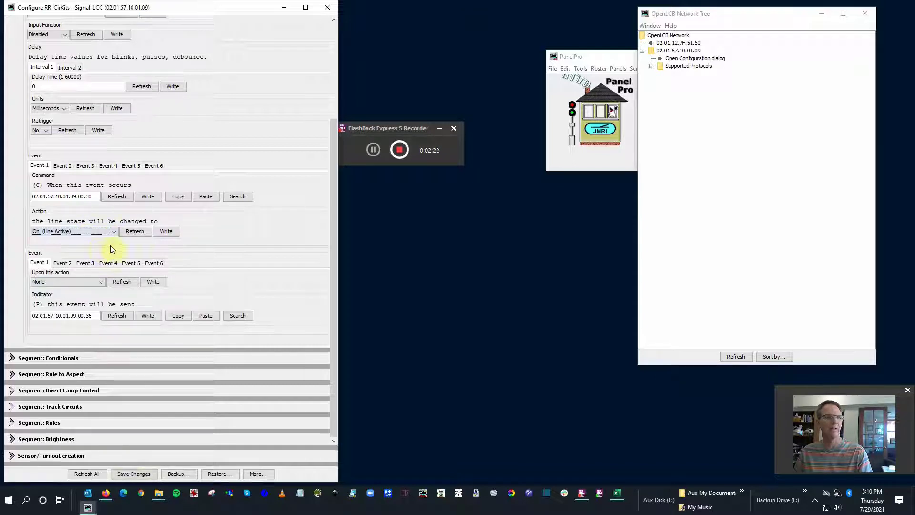
click(167, 232)
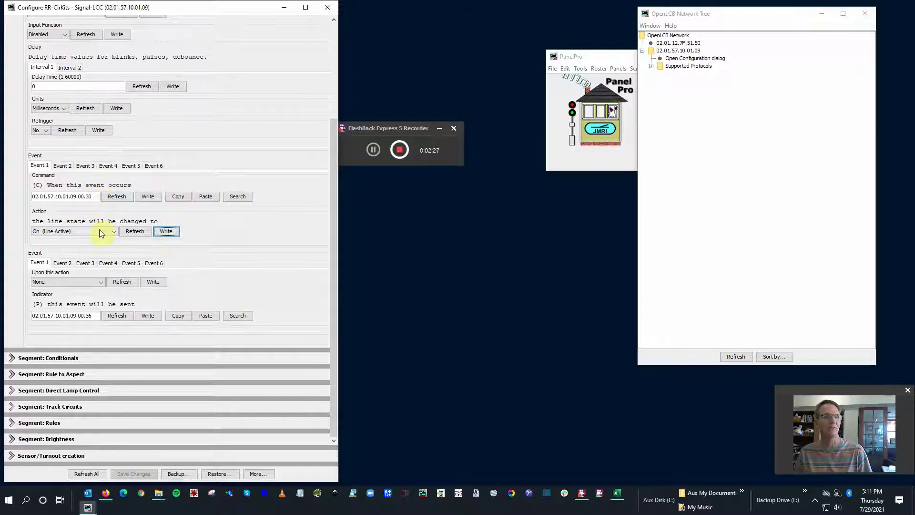
click(71, 167)
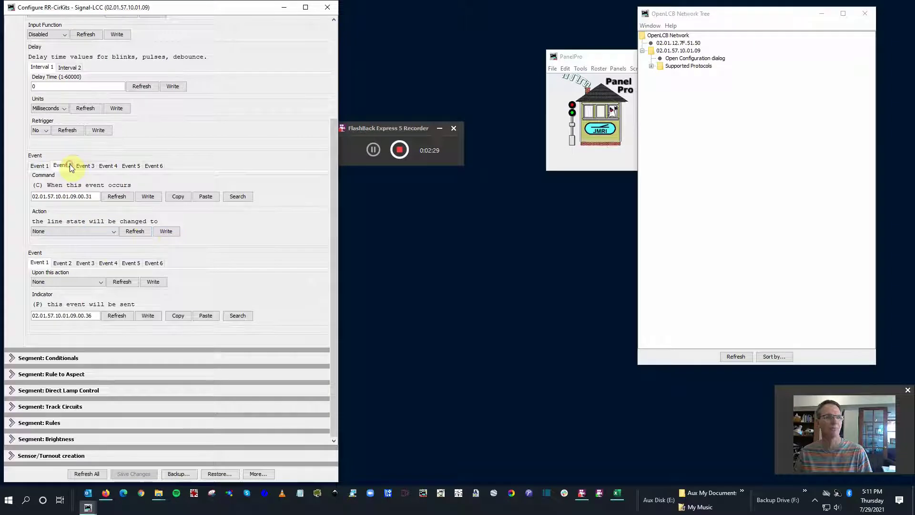
click(115, 232)
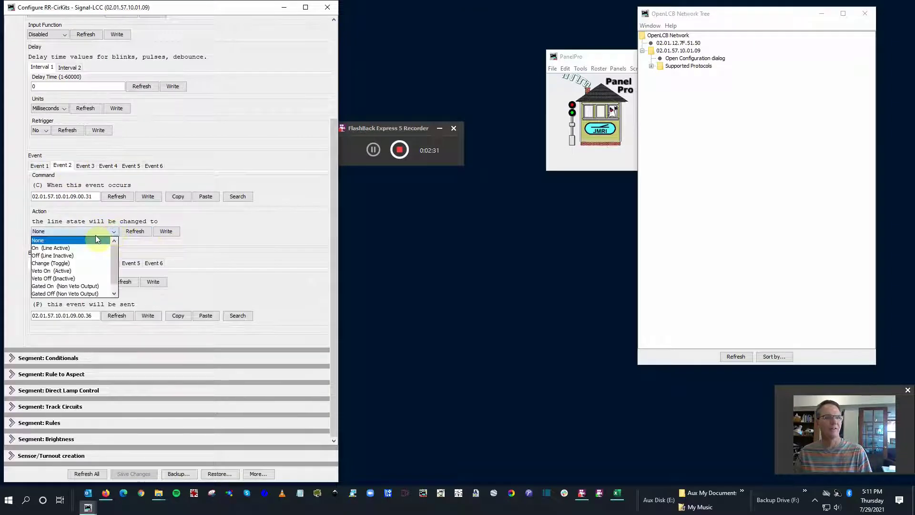
click(84, 257)
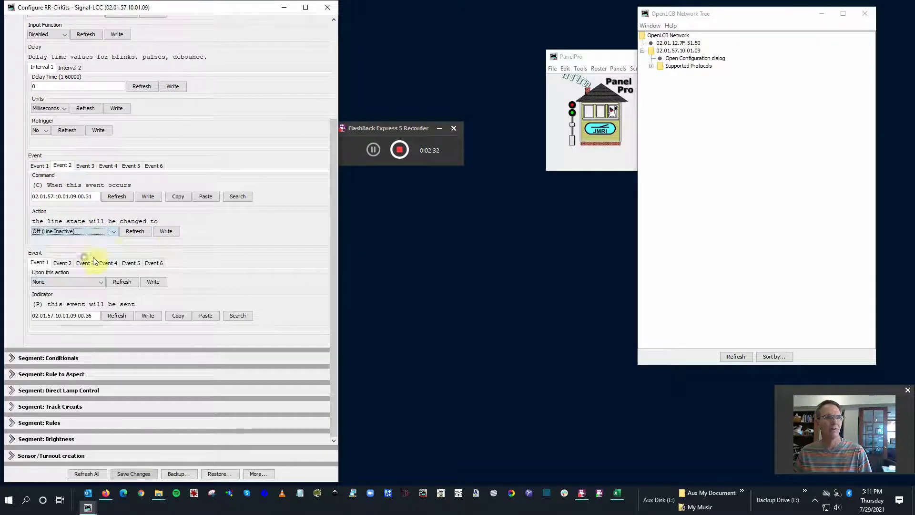
click(164, 234)
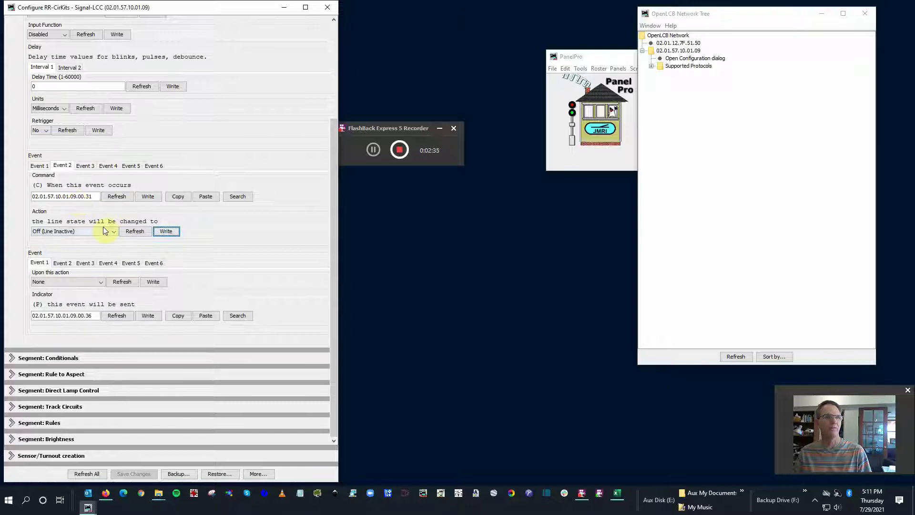
- Write "Turnout-Thrown" as the description of Line 6 and select Steady Active Hi as its output function
scroll(103, 227, up, 3)
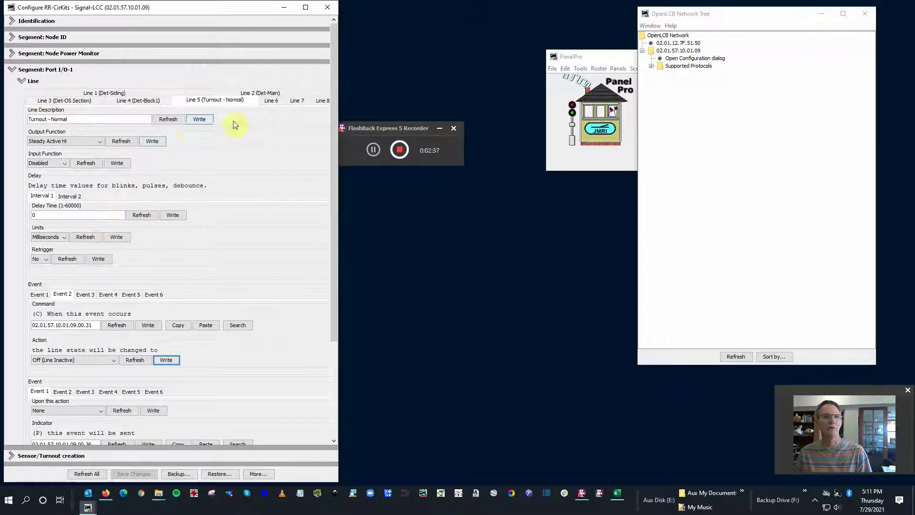
click(268, 101)
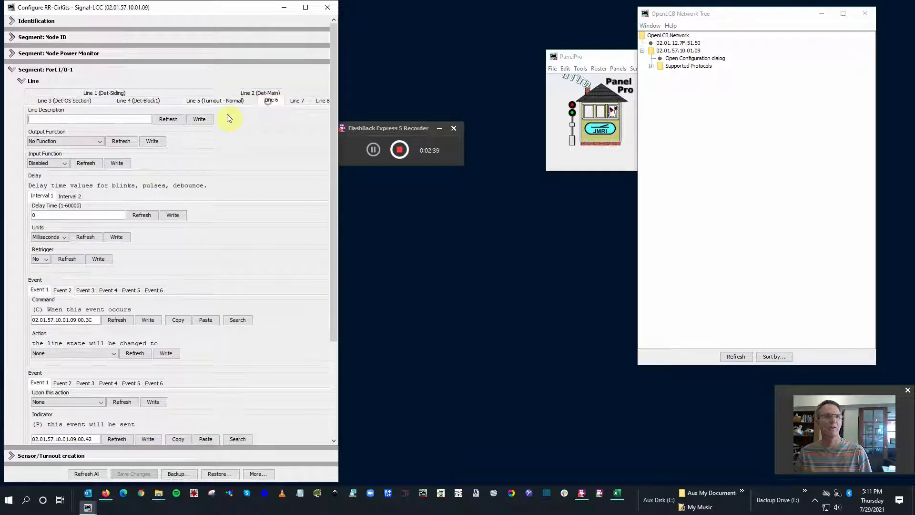
click(109, 120)
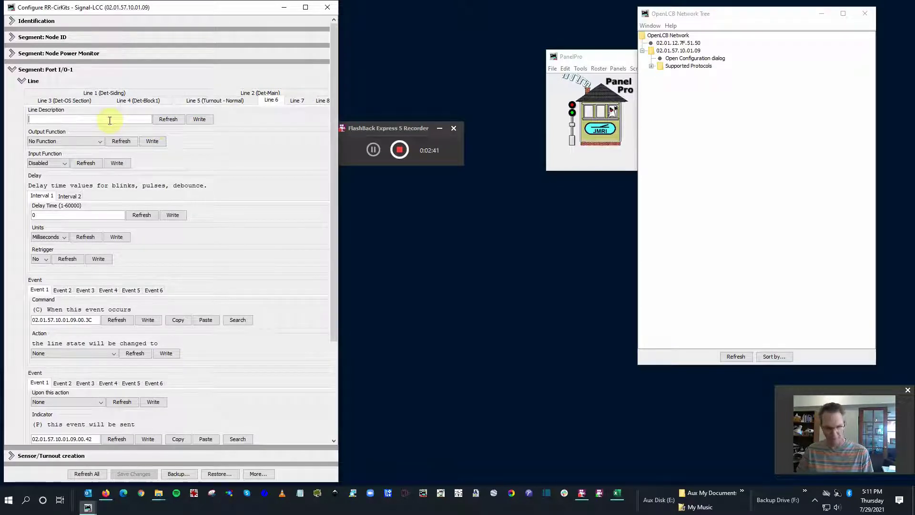
text(Turnout-)
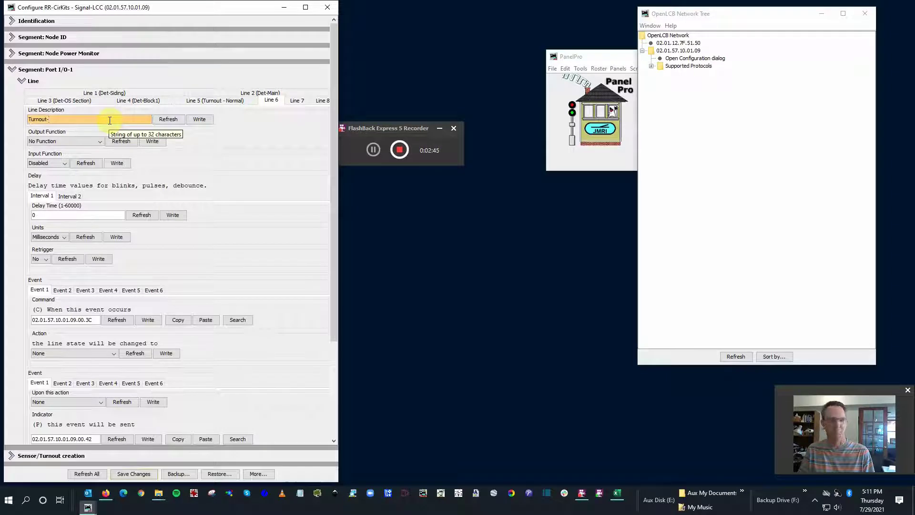
text(Thro)
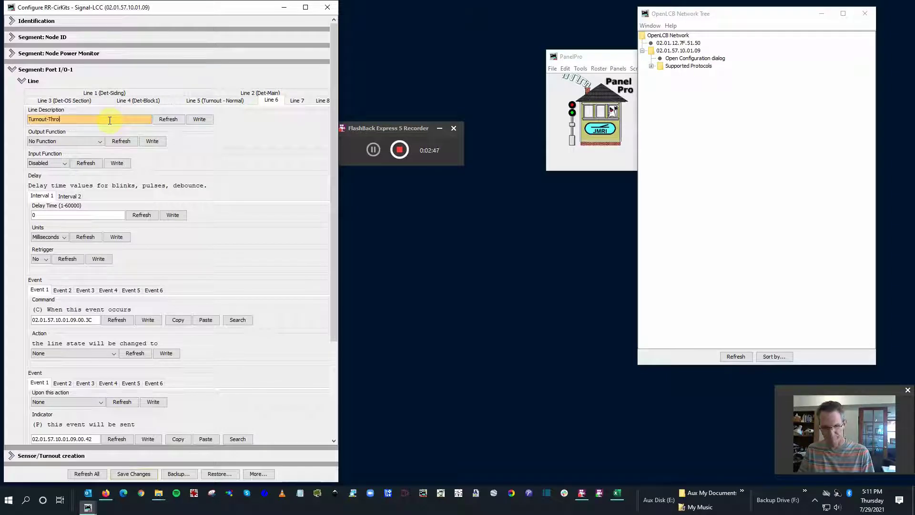
text(wn)
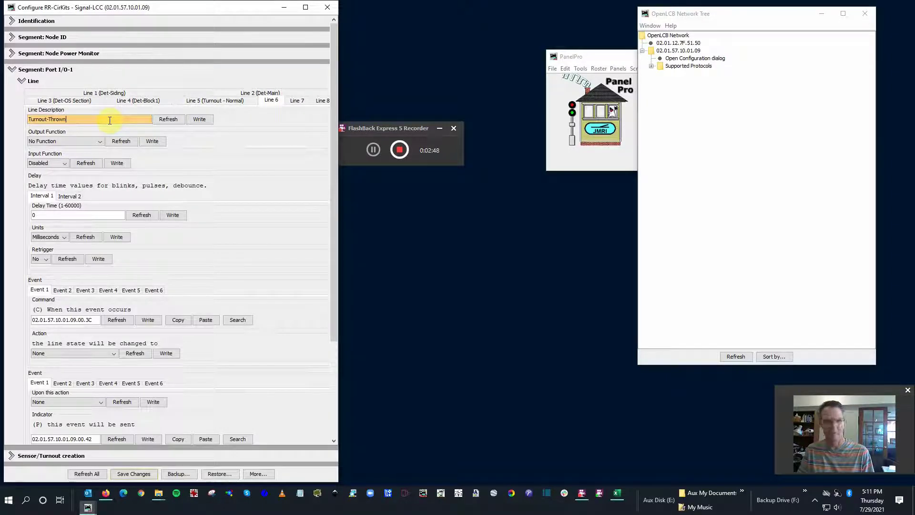
click(205, 124)
click(100, 142)
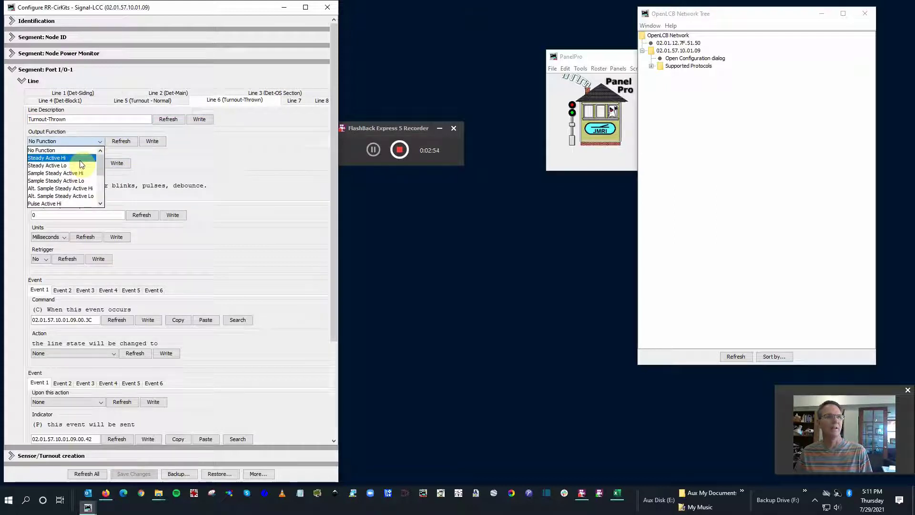
click(82, 158)
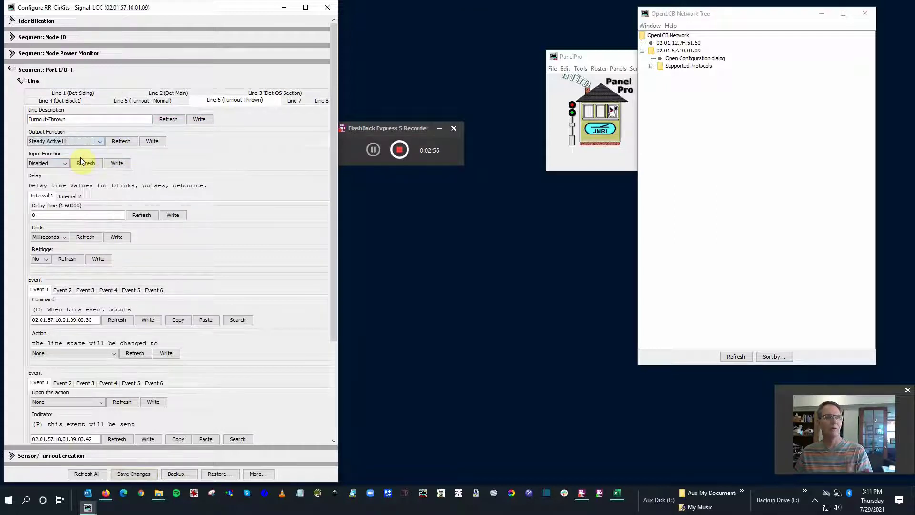
- Copy Line 5's Event 1 command event ID, 02.01.57.10.01.09.00.30, into Line 6's Event 2 command
scroll(231, 256, down, 3)
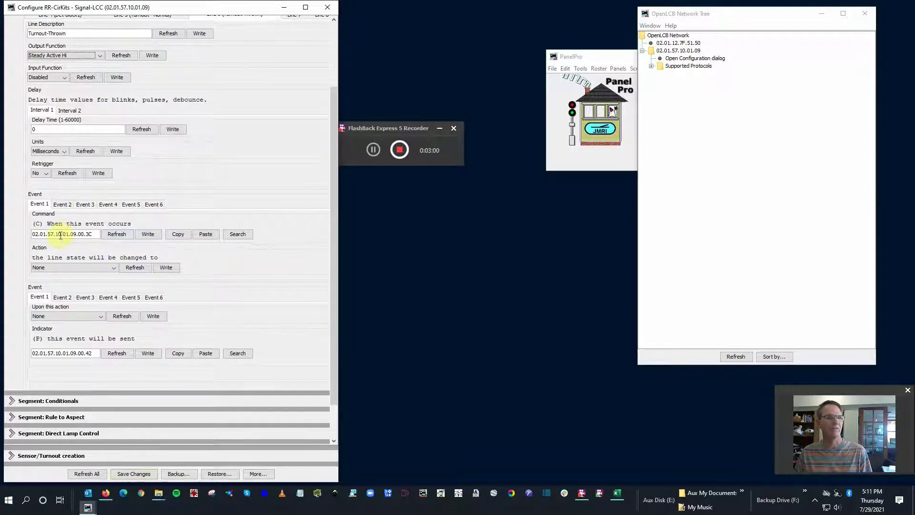
scroll(124, 233, up, 2)
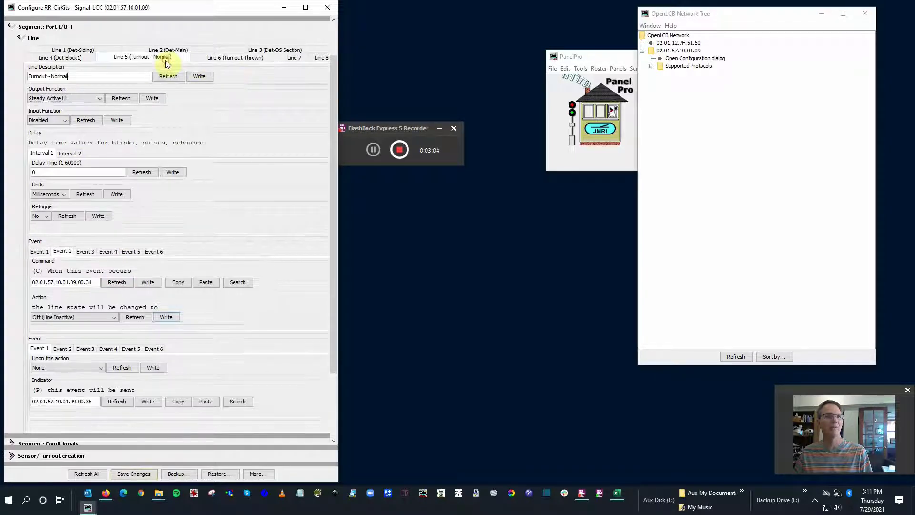
click(41, 252)
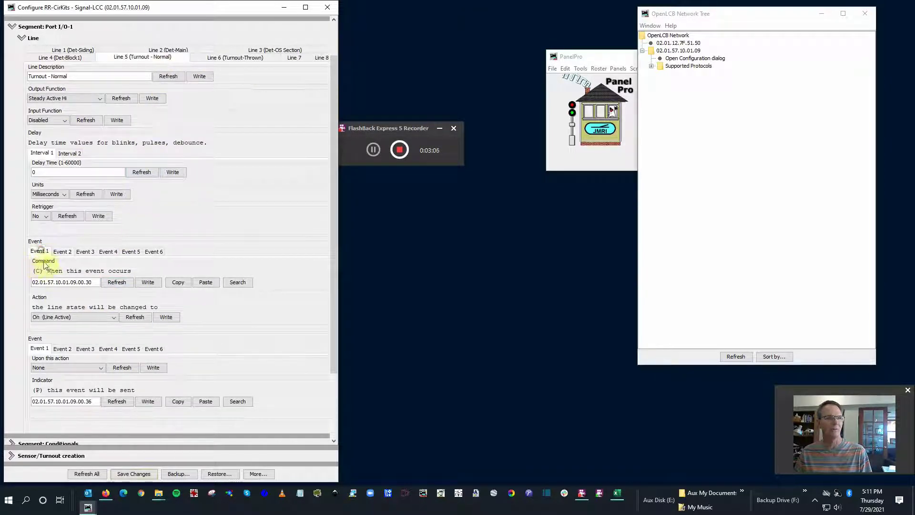
click(177, 283)
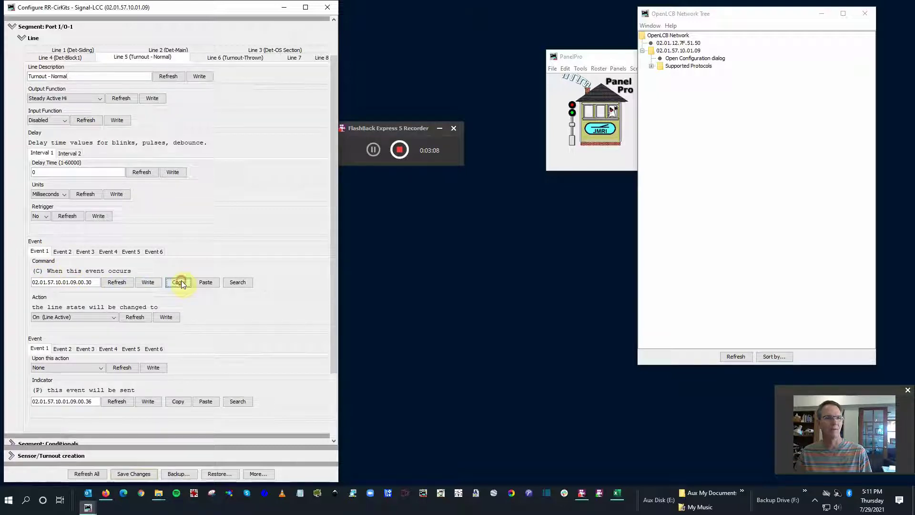
click(228, 58)
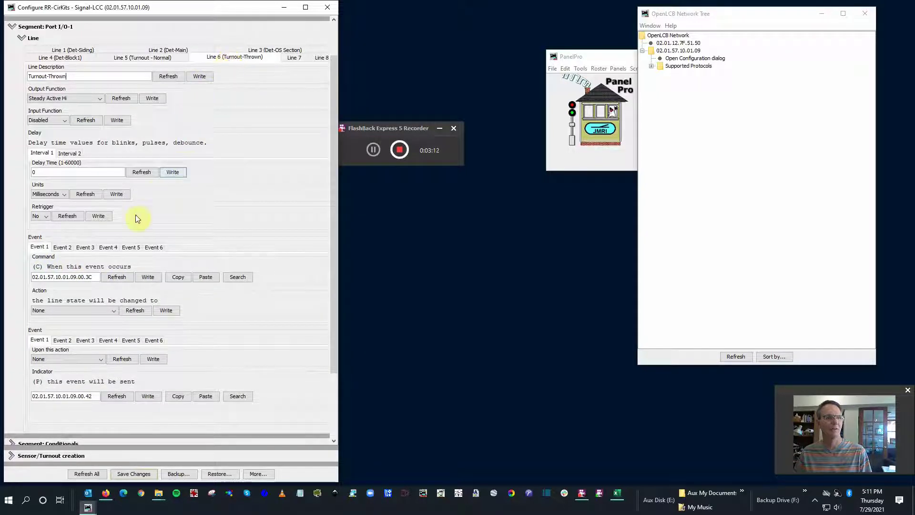
click(61, 248)
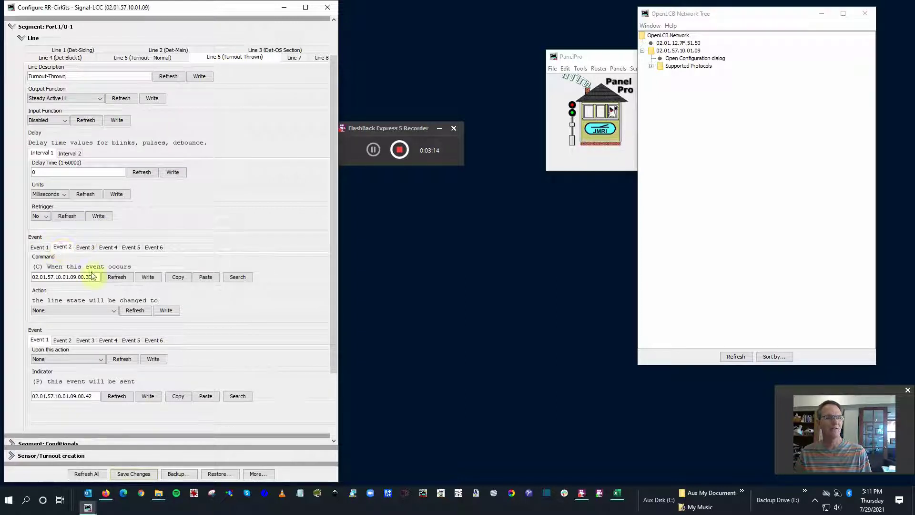
click(177, 277)
click(204, 279)
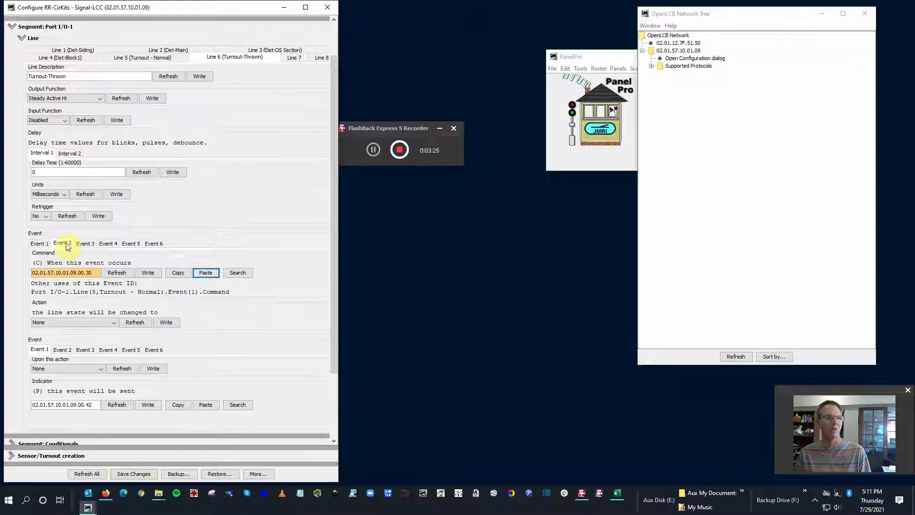
- Write Off (Line Inactive) as Line 6's Event 2 command action, and write its pasted event ID
click(115, 323)
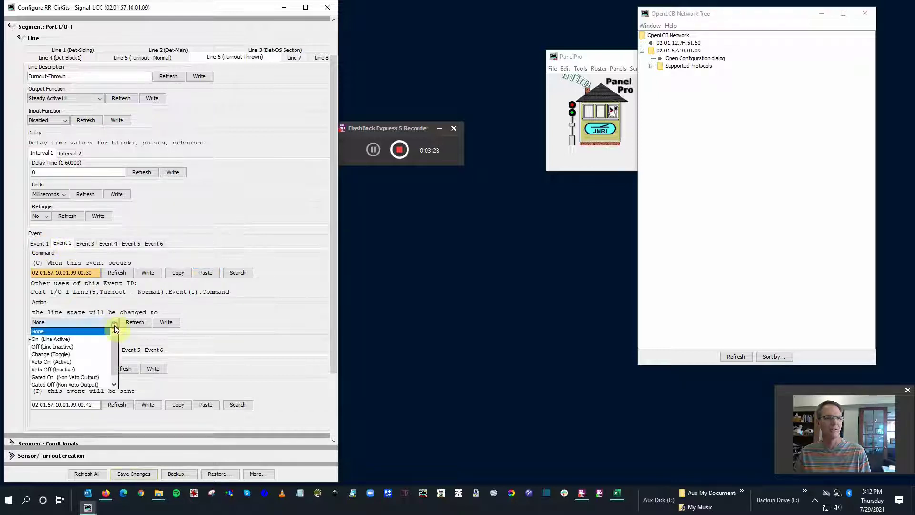
click(94, 346)
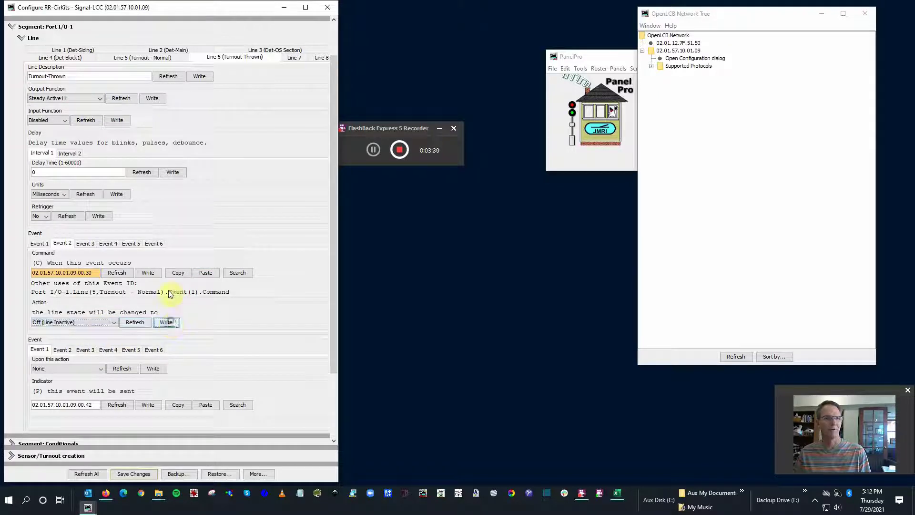
click(148, 272)
- Copy Line 5's Event 2 command event ID, 02.01.57.10.01.09.00.31, into Line 6's Event 1 command and write it
scroll(186, 205, up, 3)
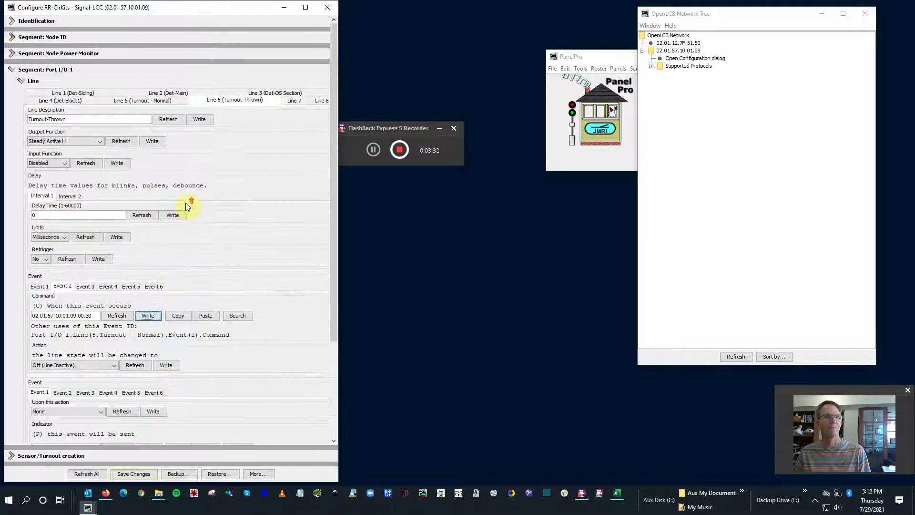
click(145, 100)
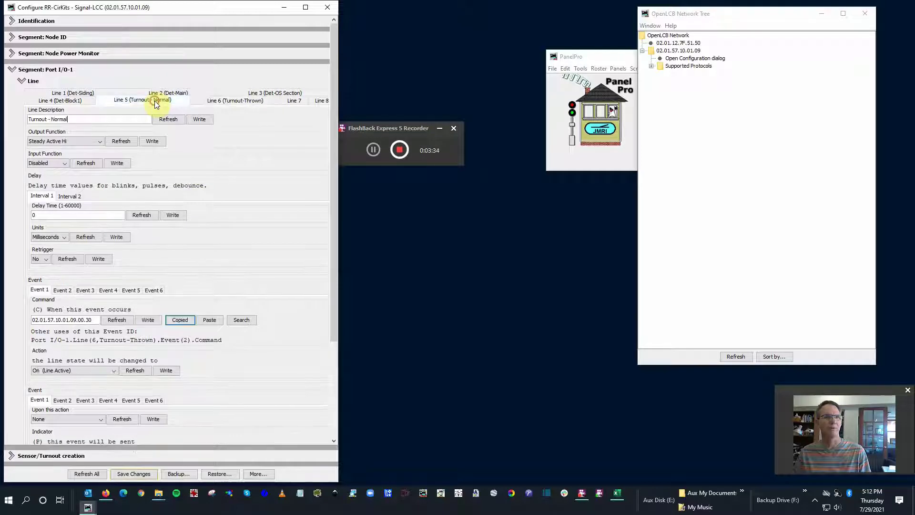
click(62, 289)
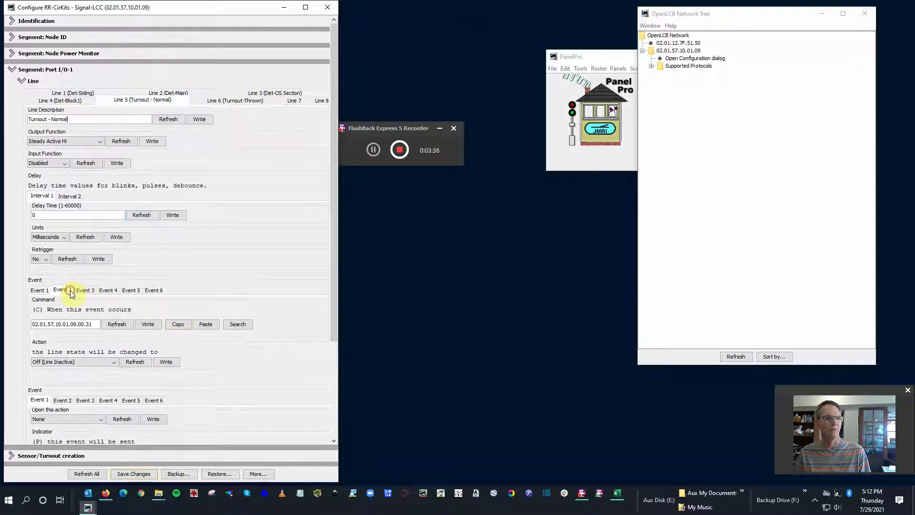
click(178, 326)
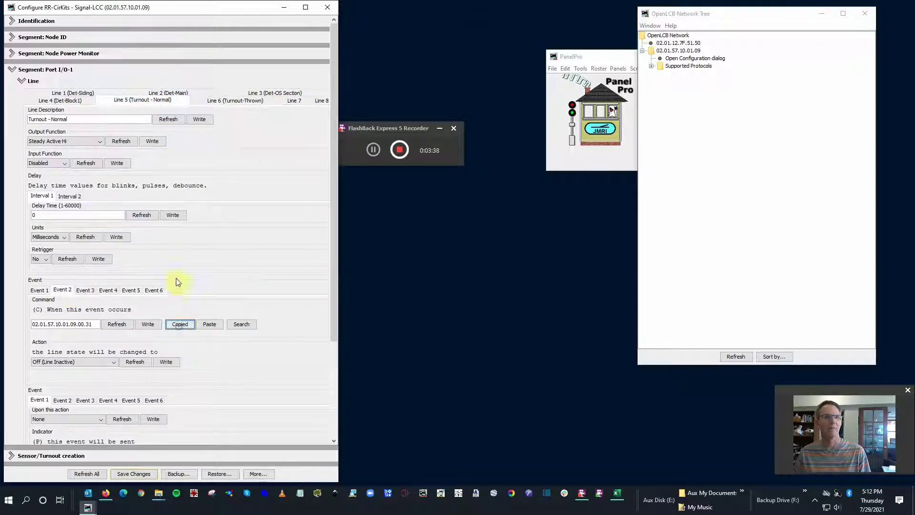
click(226, 101)
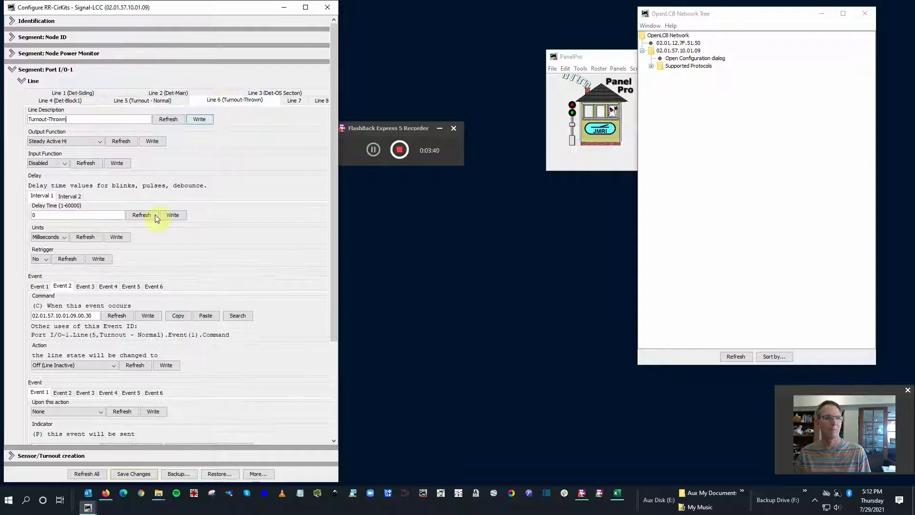
click(39, 291)
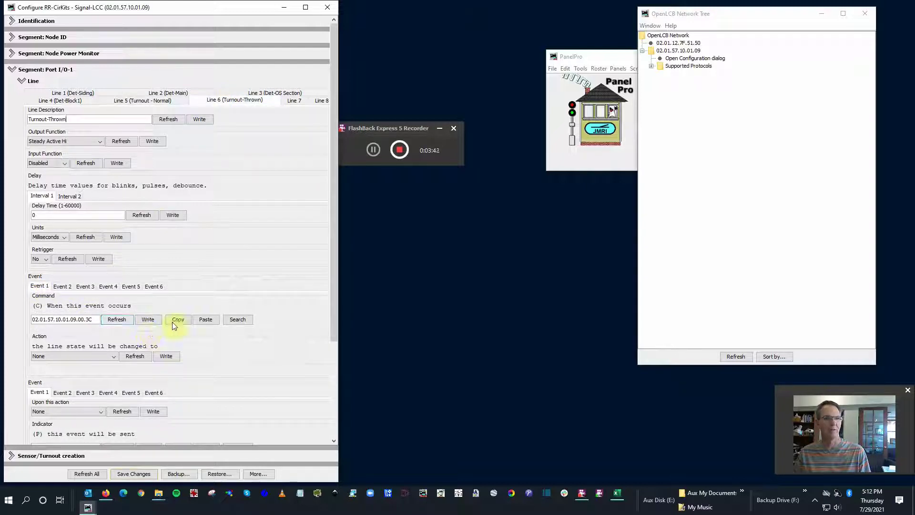
click(206, 316)
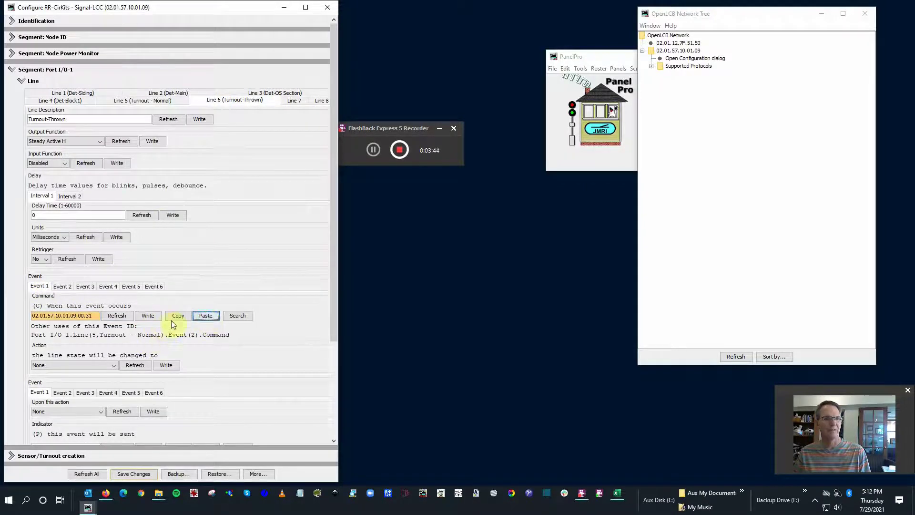
click(148, 315)
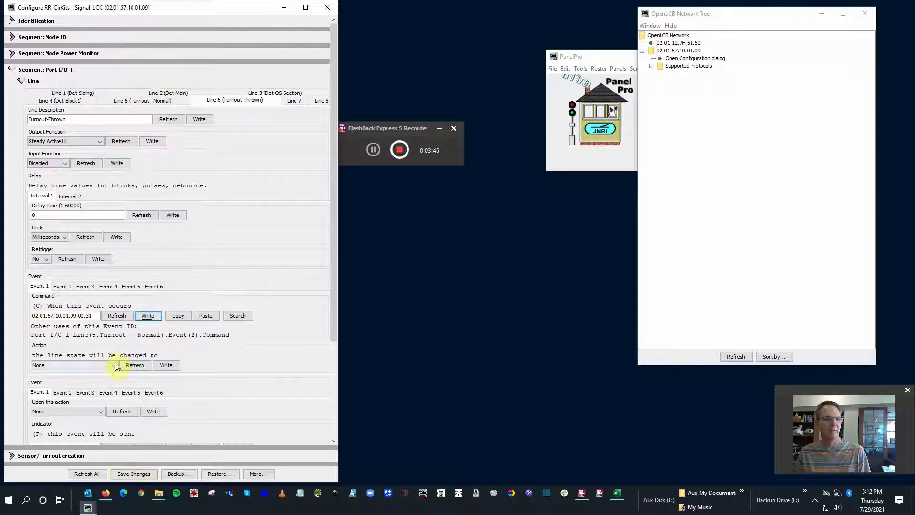
- Write Off (Line Inactive) as the command action for Line 6's Event 1
click(114, 366)
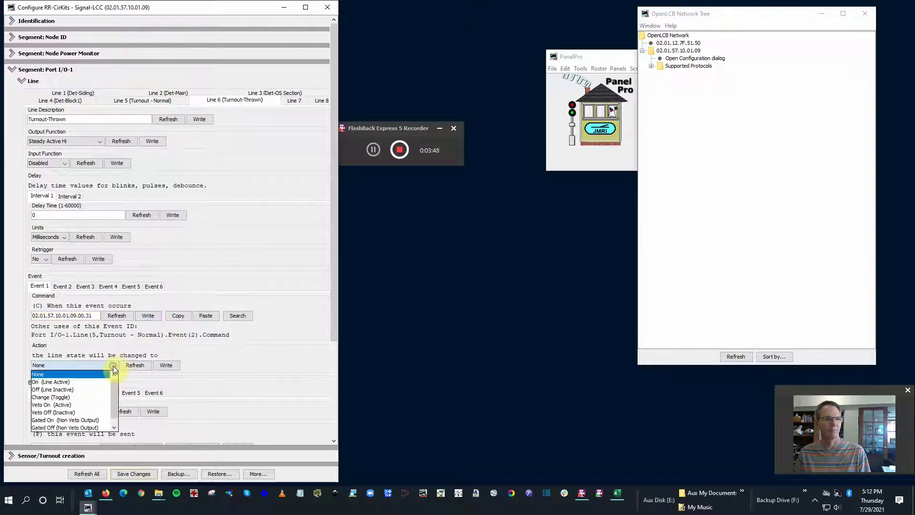
click(99, 388)
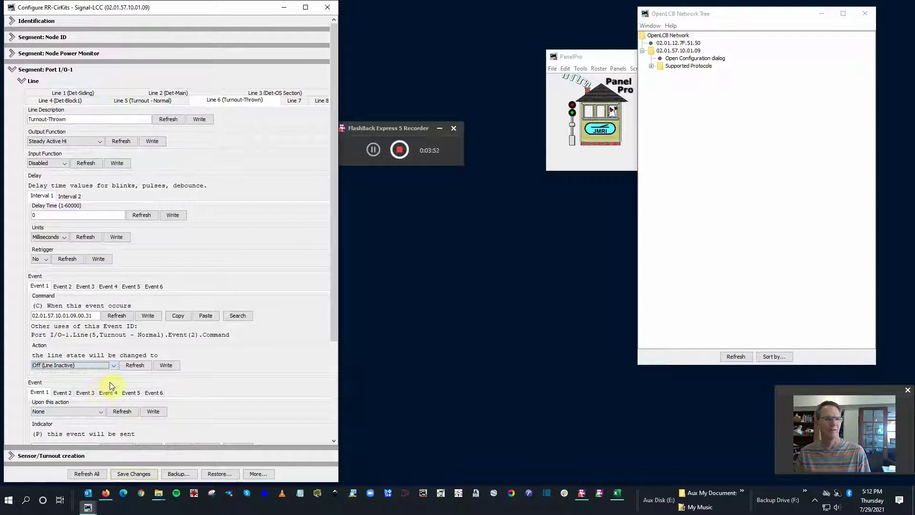
click(167, 366)
- Write On (Line Active) as the command action for Line 6's Event 2 and save the configuration changes
click(62, 287)
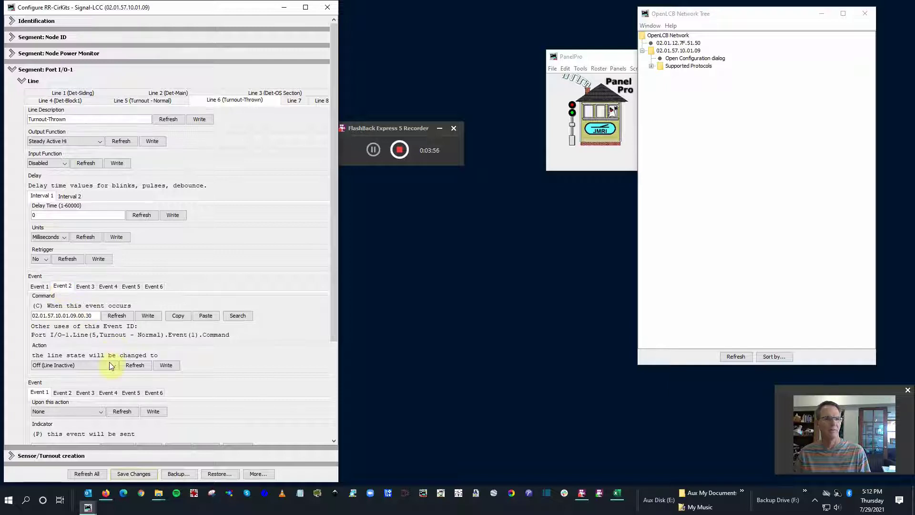
click(88, 365)
click(84, 383)
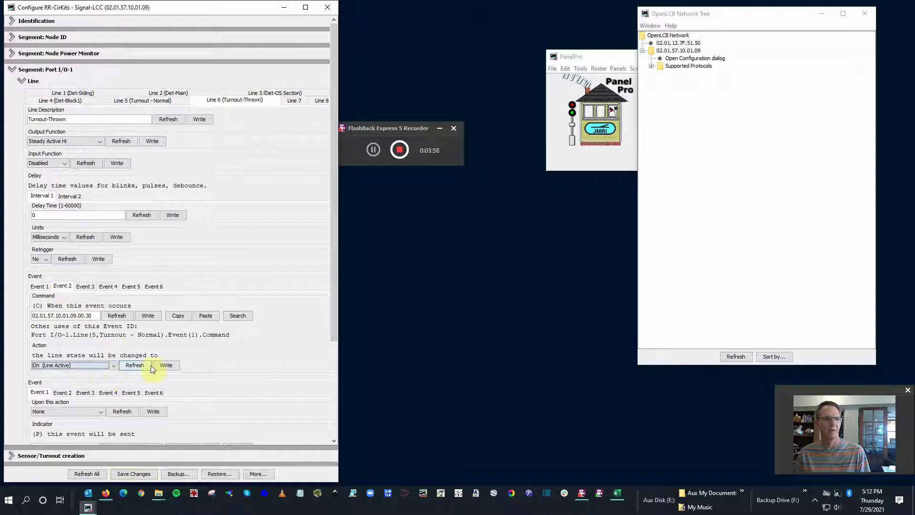
click(166, 365)
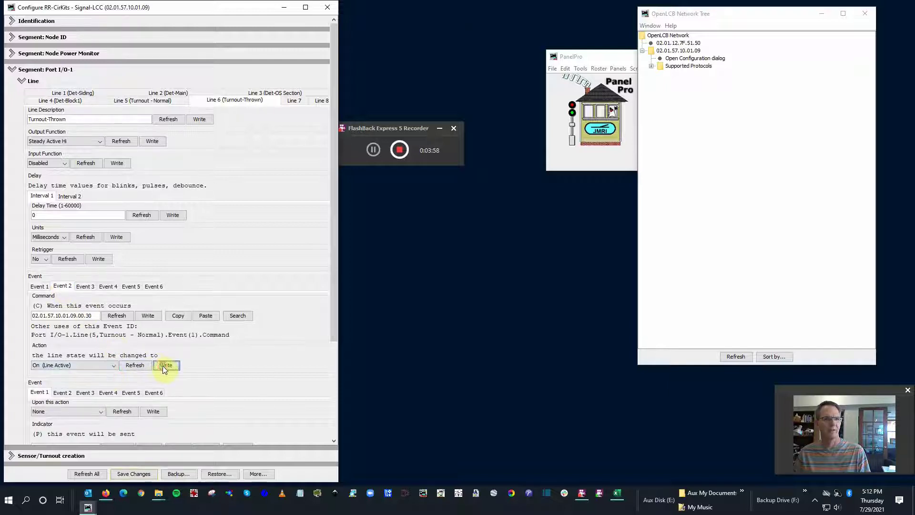
click(132, 476)
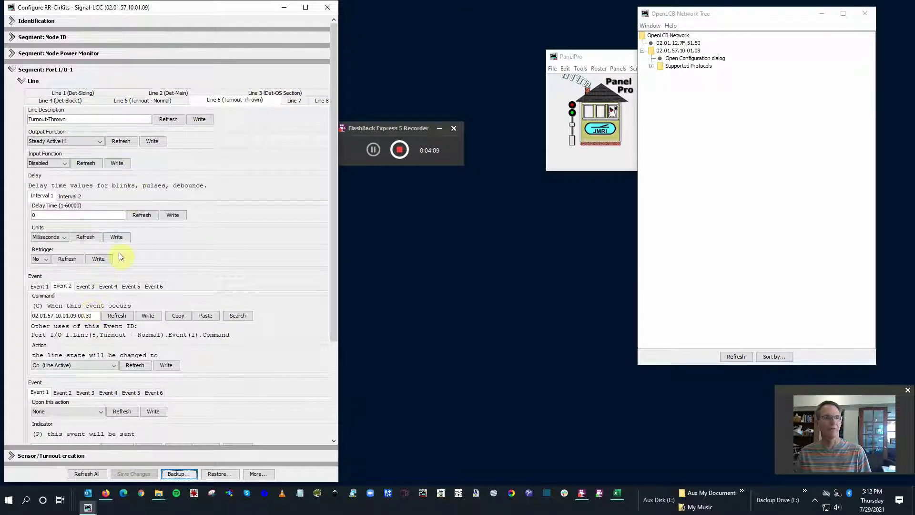
- Display Line 5's Event 1 command and enter Turnout as the user name in the Sensor/Turnout creation section
click(142, 100)
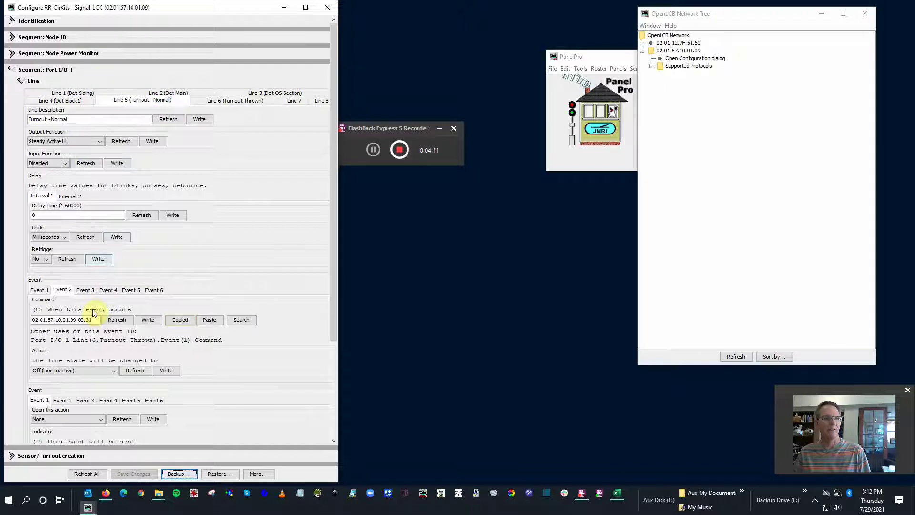
click(41, 291)
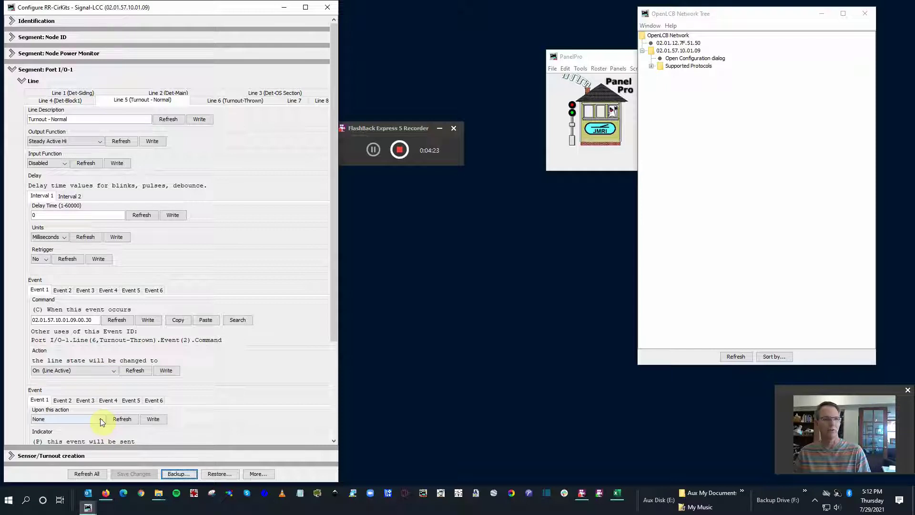
scroll(106, 415, down, 3)
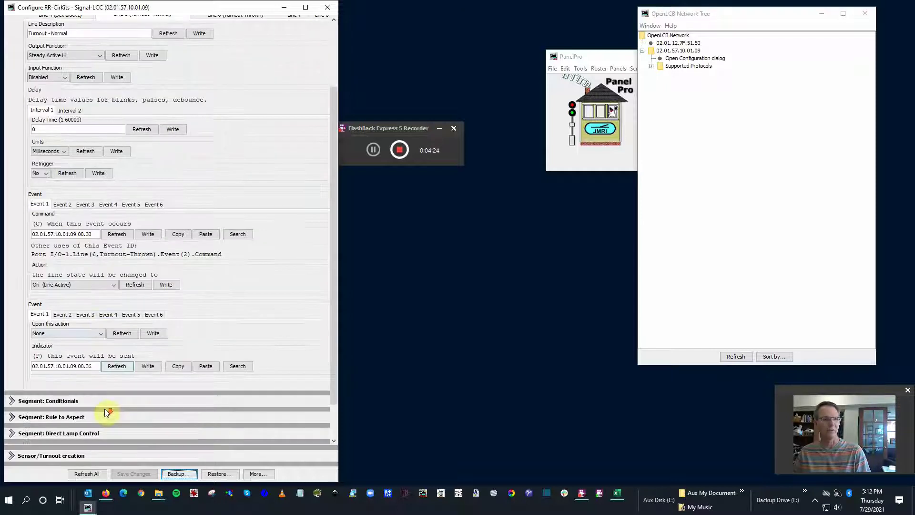
click(11, 456)
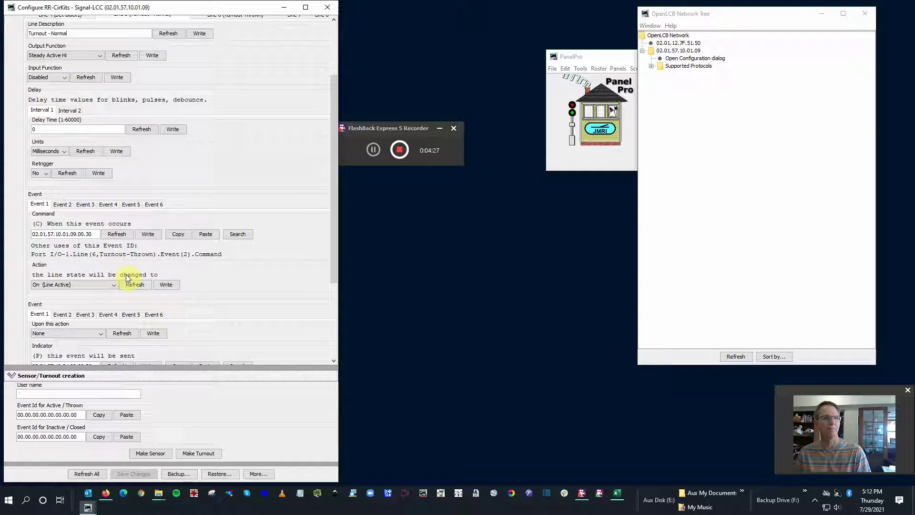
click(56, 395)
text(Turnou)
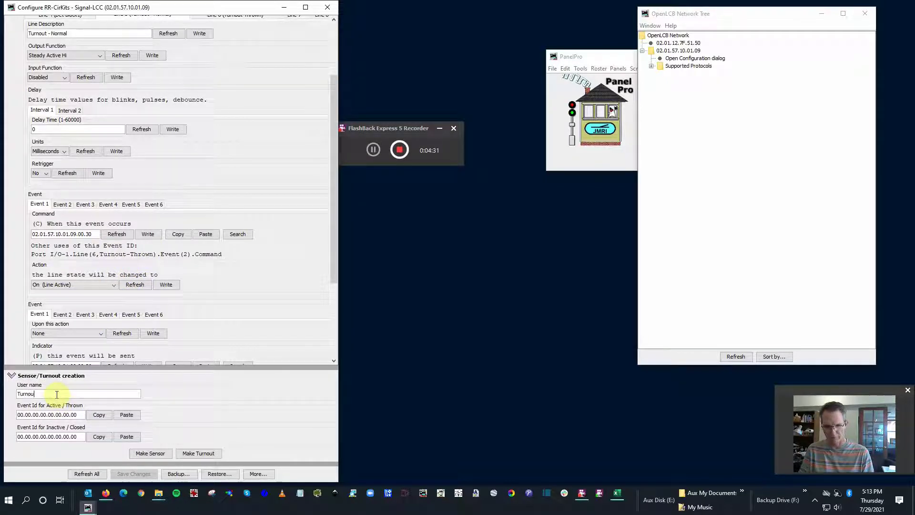
text(t)
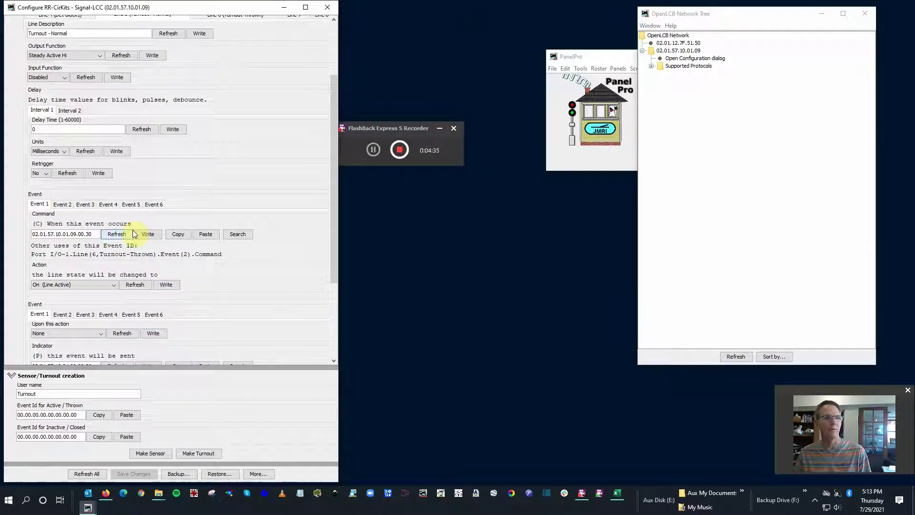
- Copy Line 5's Event 1 command ID into the Active / Thrown event ID and its Event 2 command ID into Inactive / Closed
click(178, 233)
click(127, 415)
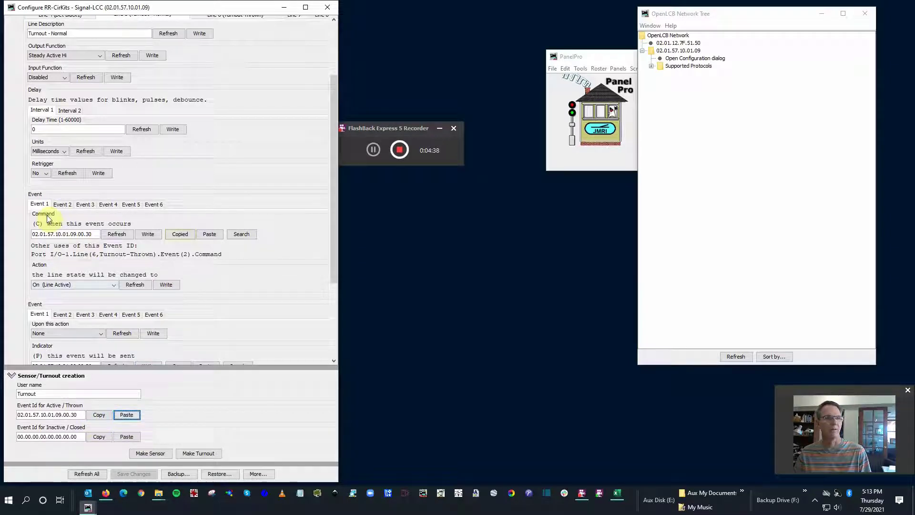
click(62, 204)
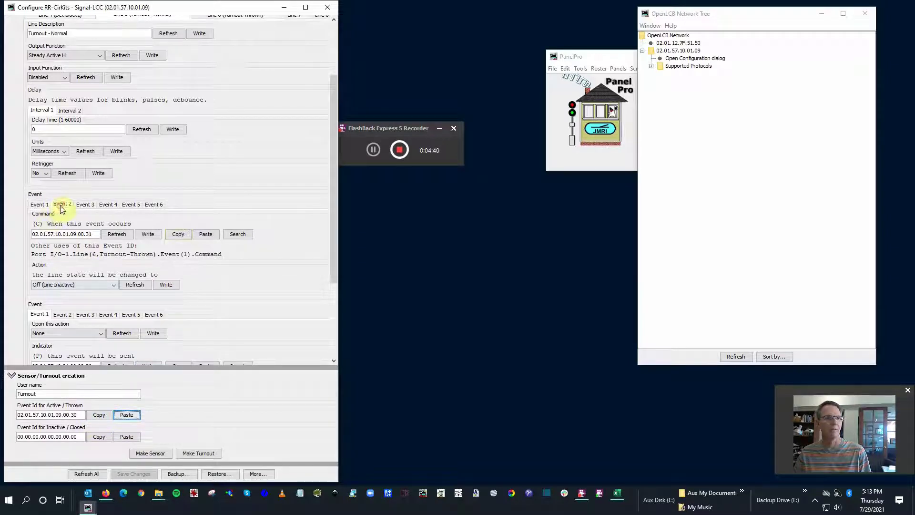
click(177, 234)
click(126, 436)
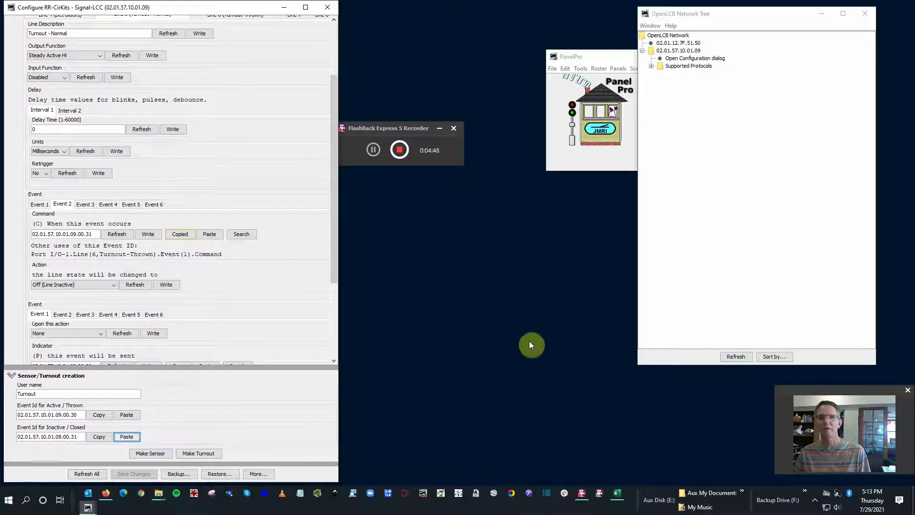
- Switch to the PanelPro window and open the Turnouts table
click(591, 56)
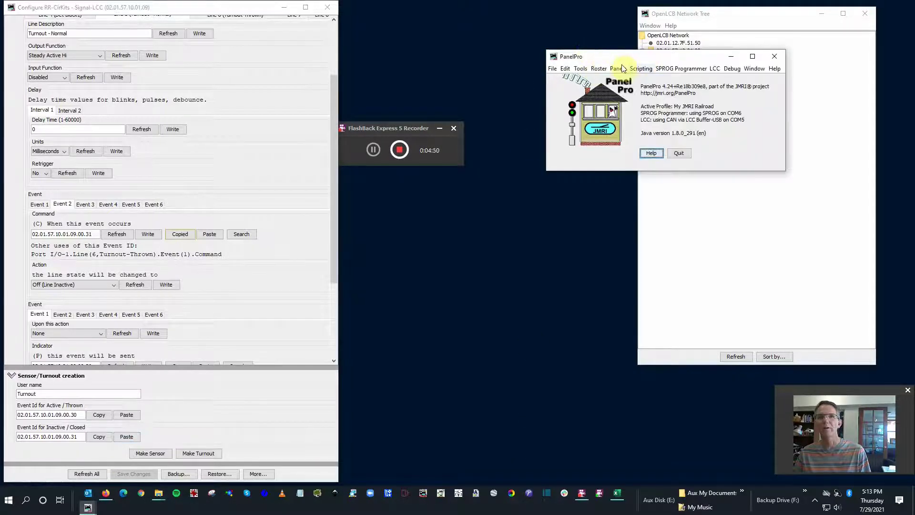
click(581, 69)
mouse_move(593, 91)
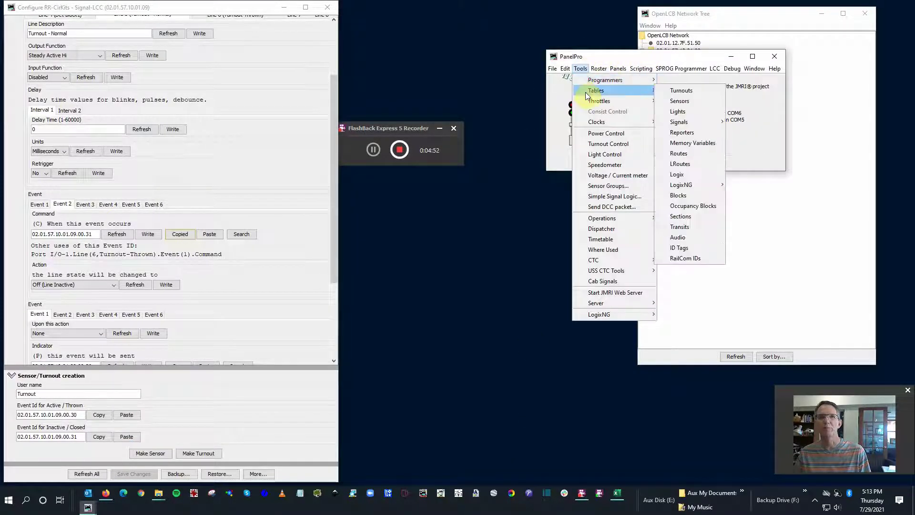
click(680, 90)
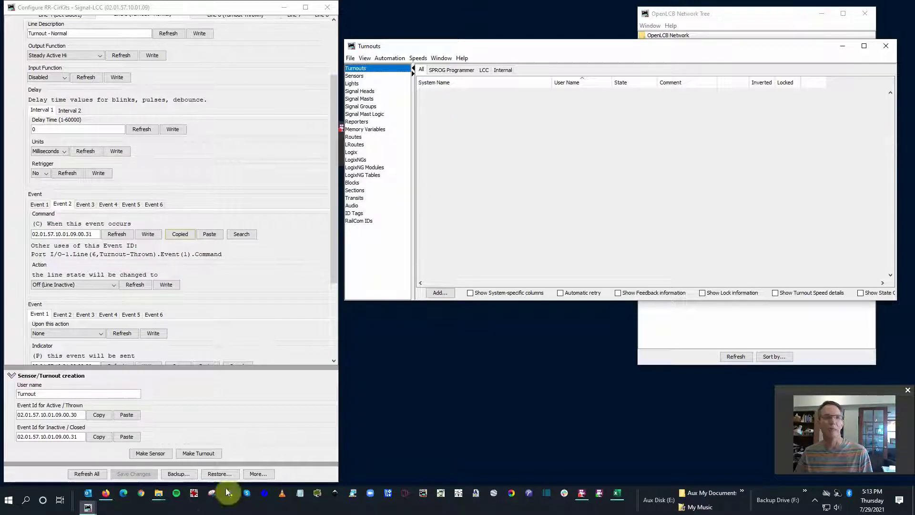
- Create the turnout from the two entered event IDs and test it by switching its state in the Turnouts table
click(198, 453)
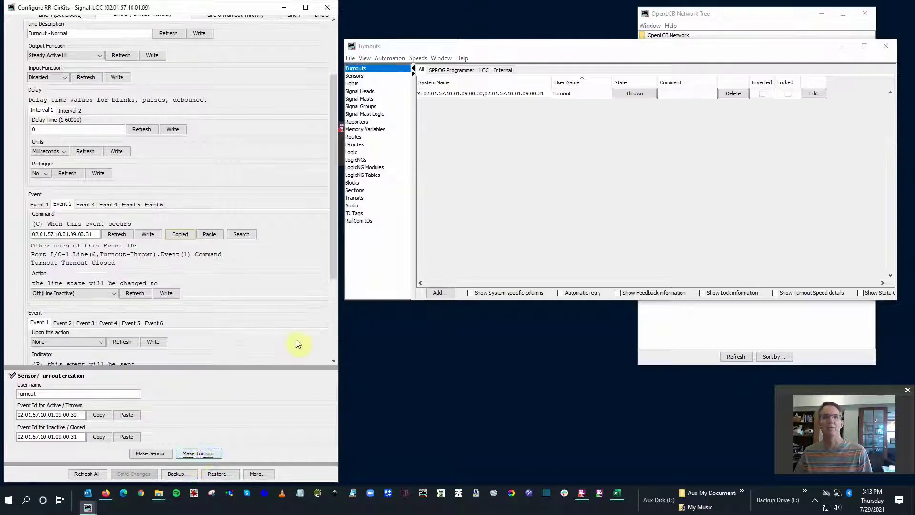
click(635, 93)
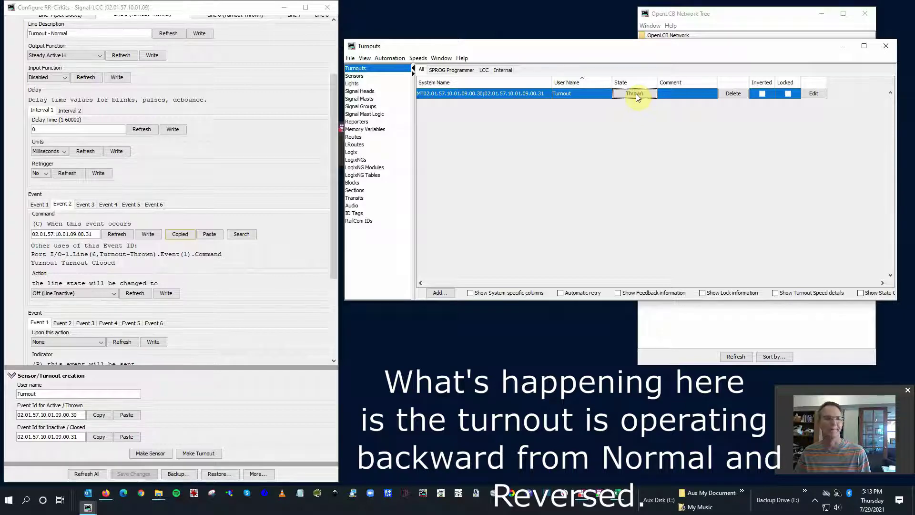
click(635, 94)
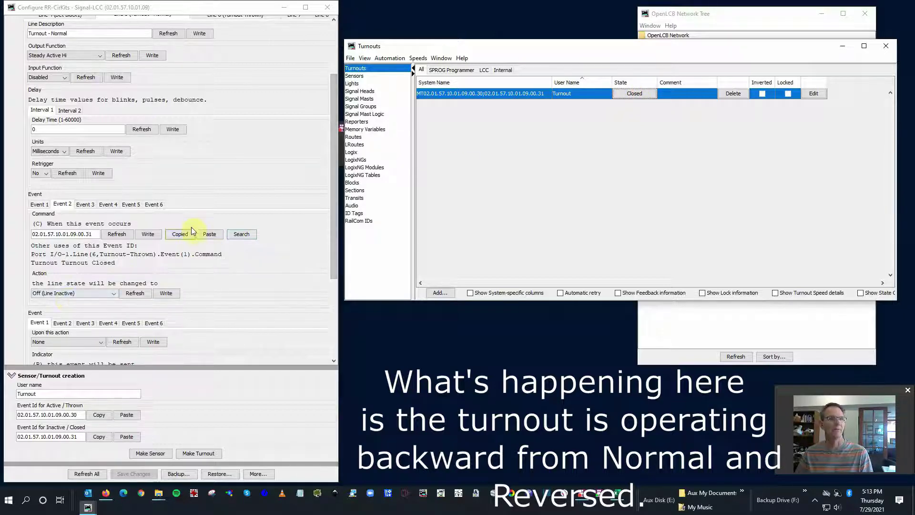
- Set Line 6's output function to Steady Active Lo and write it to the node
scroll(101, 248, up, 4)
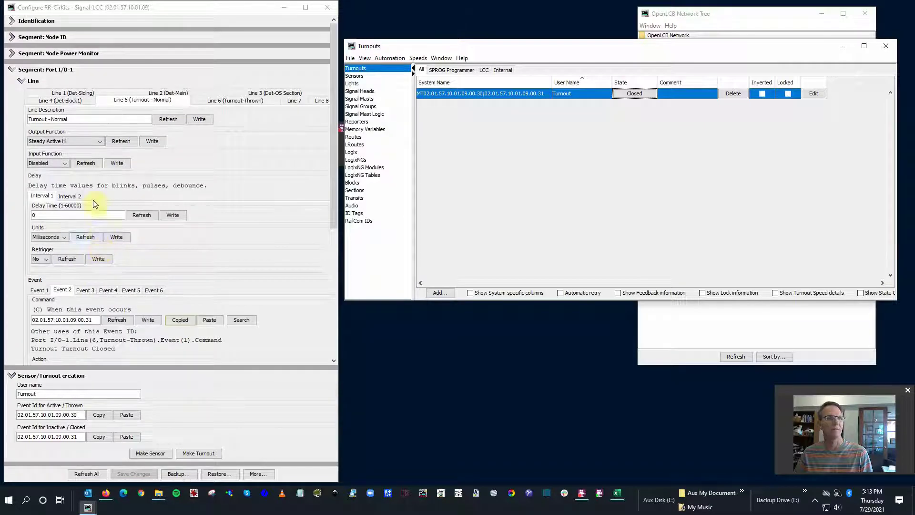
click(85, 162)
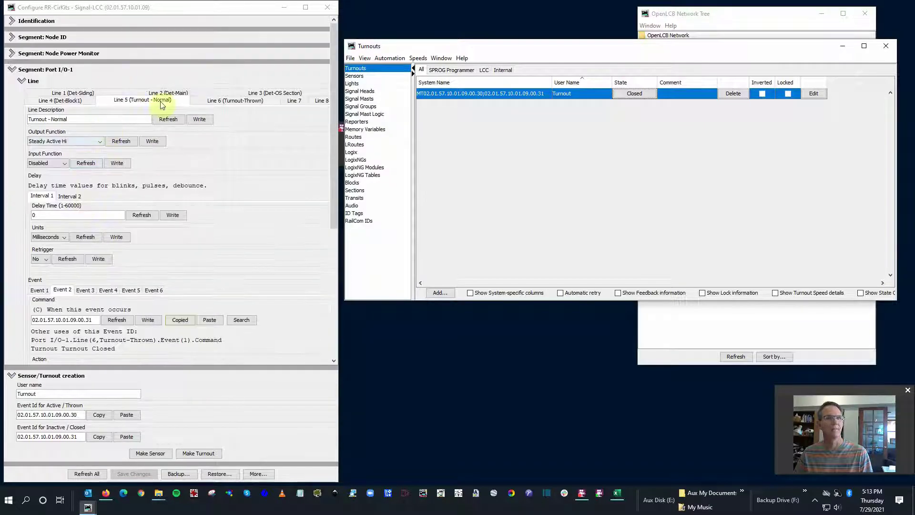
click(212, 100)
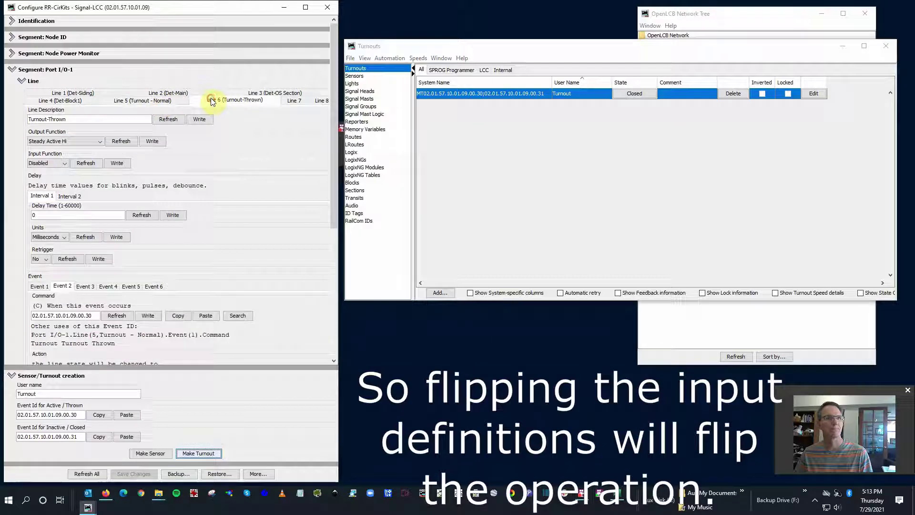
click(165, 100)
click(229, 100)
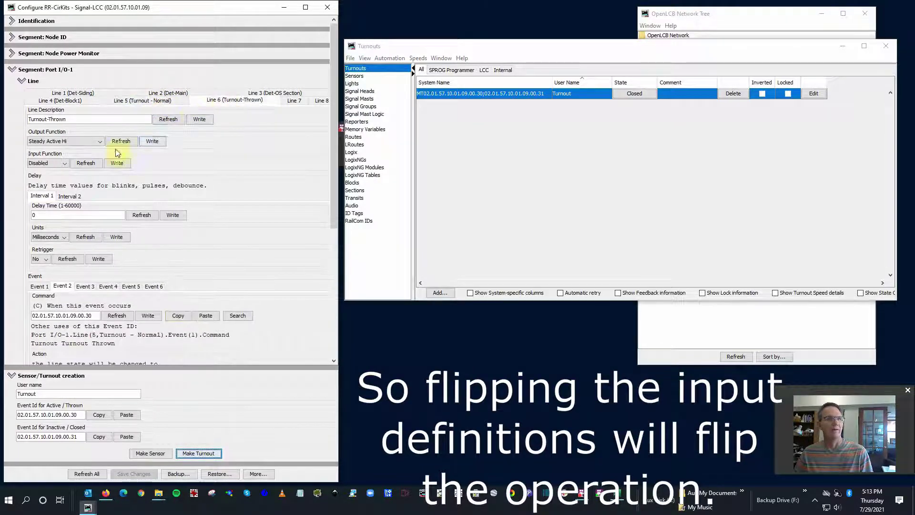
click(101, 141)
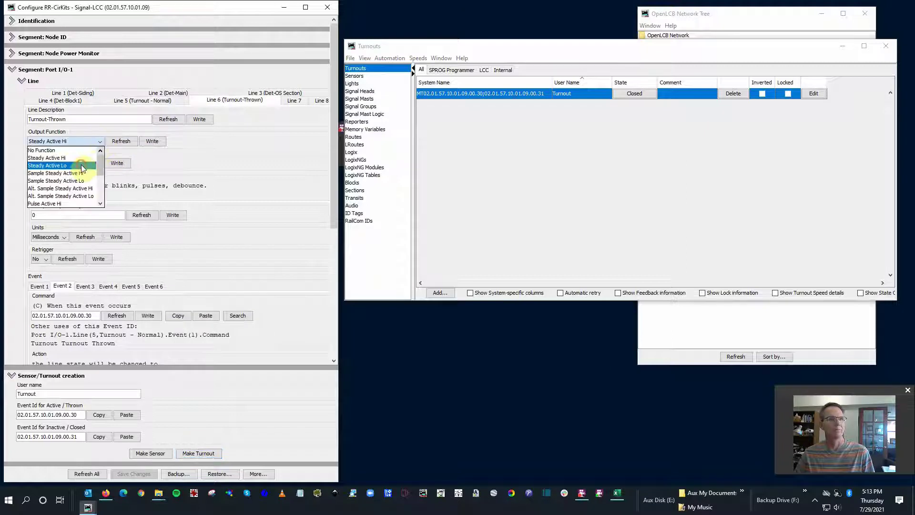
click(48, 166)
click(152, 141)
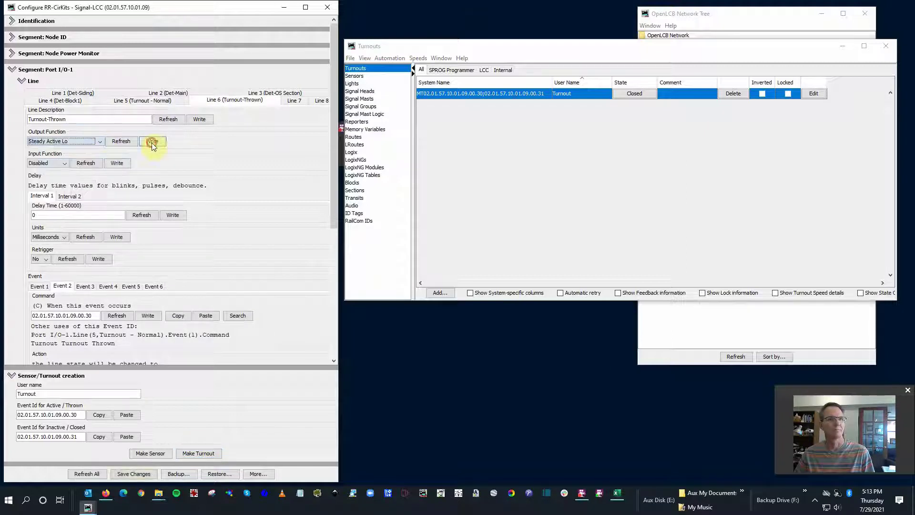
- Test the turnout by switching it between Thrown and Closed, and compare the Line 5 and Line 6 settings
click(640, 94)
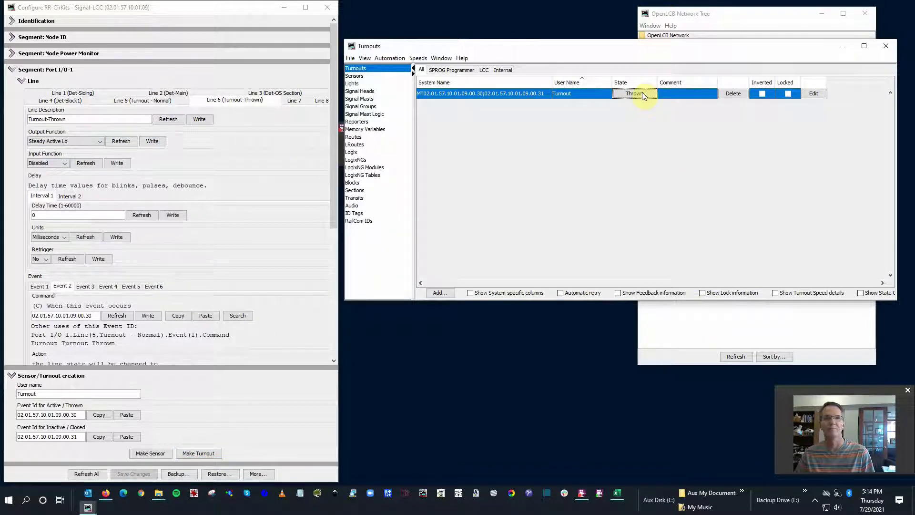
click(642, 94)
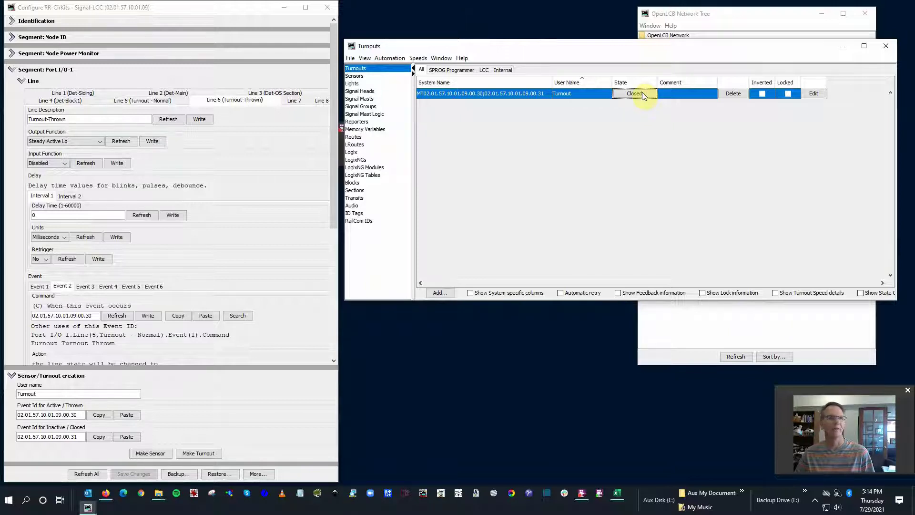
click(151, 99)
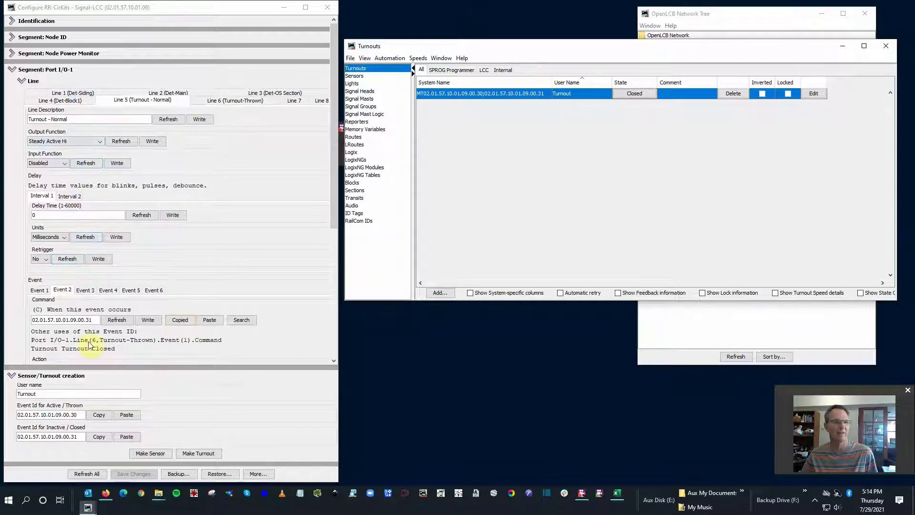
click(231, 103)
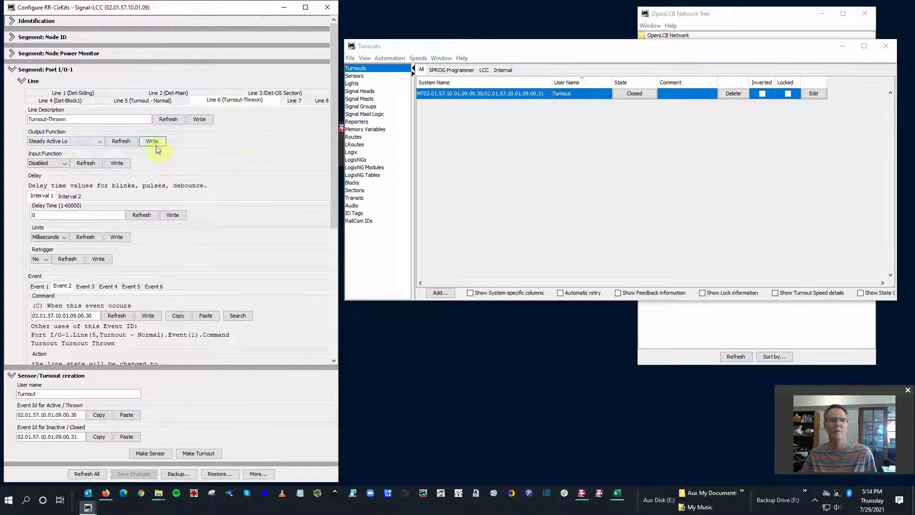
click(628, 95)
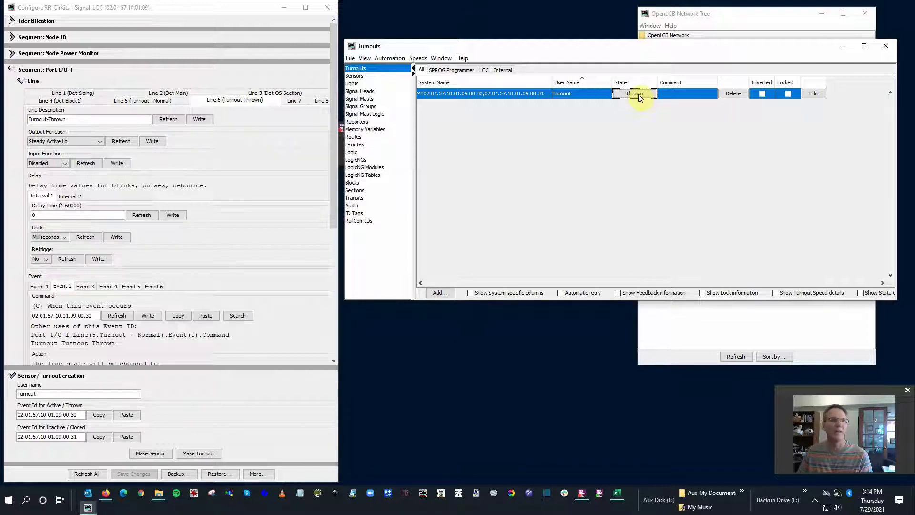
click(151, 100)
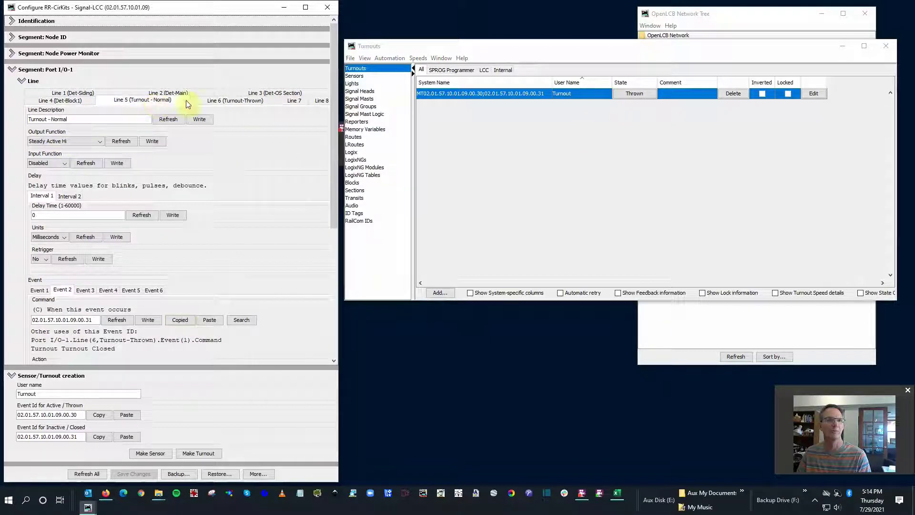
click(210, 103)
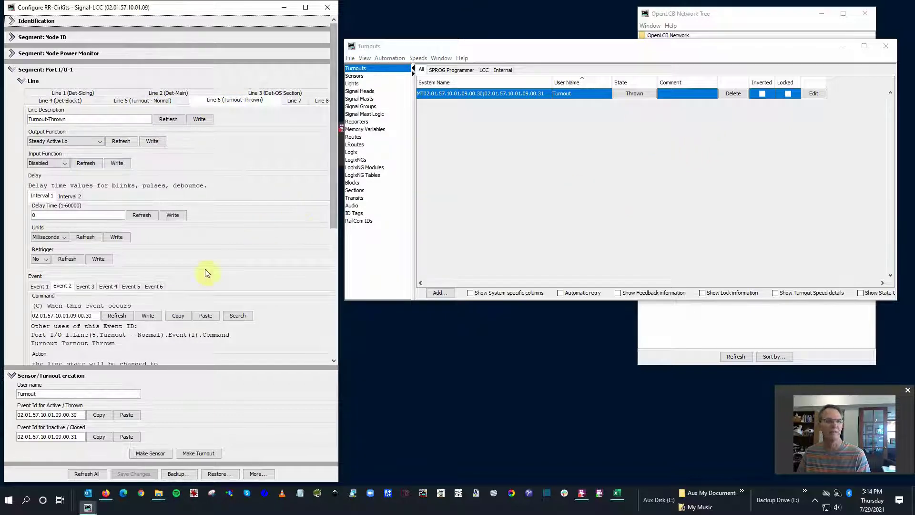
- Collapse the Sensor/Turnout creation section and set the turnout to Closed in the Turnouts table
click(10, 376)
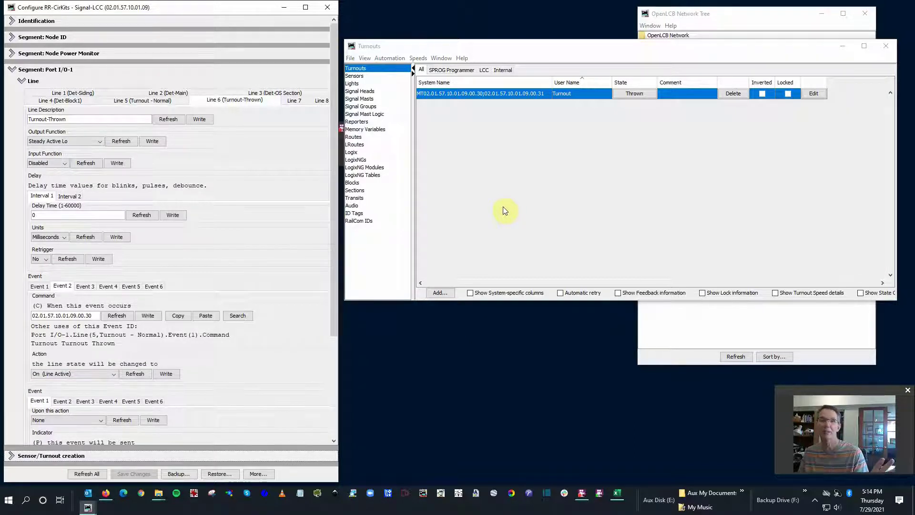
click(643, 95)
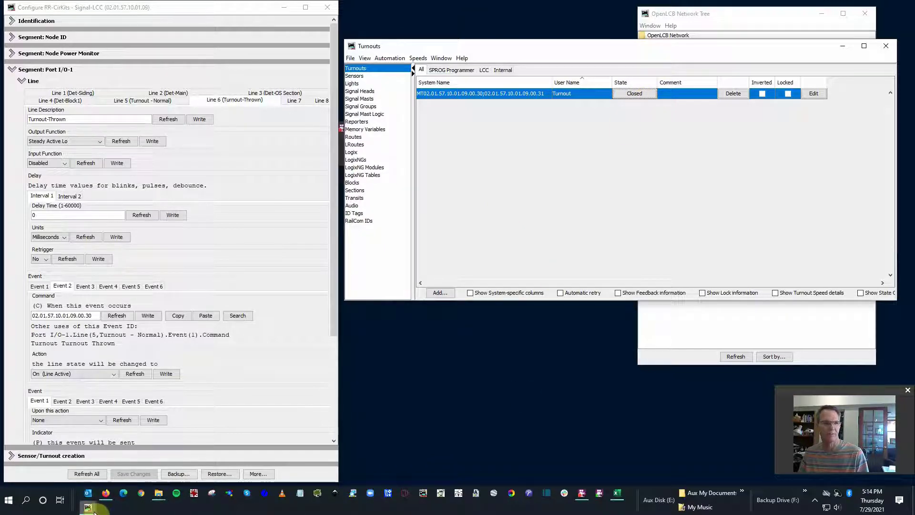
- Switch to the My Layout panel and assign the turnout named Turnout to the track switch in the TL OS block
mouse_move(94, 511)
click(134, 465)
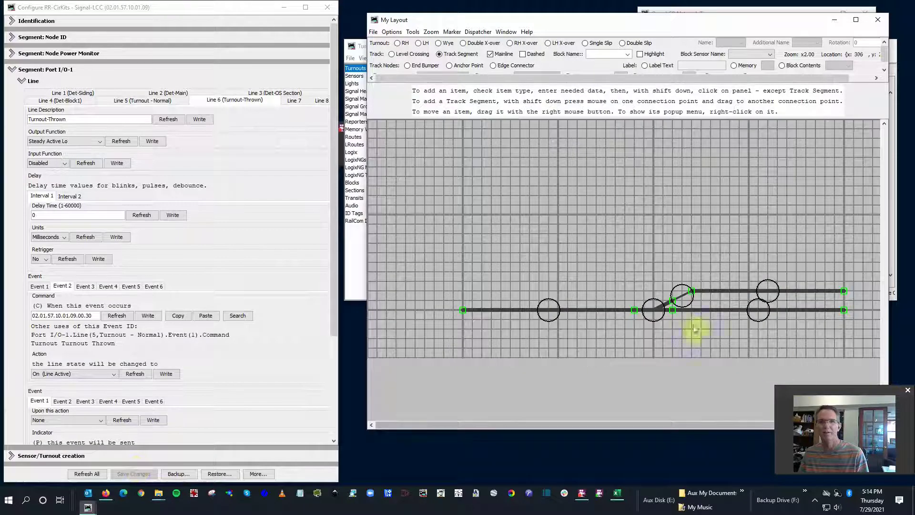
right_click(653, 309)
click(672, 408)
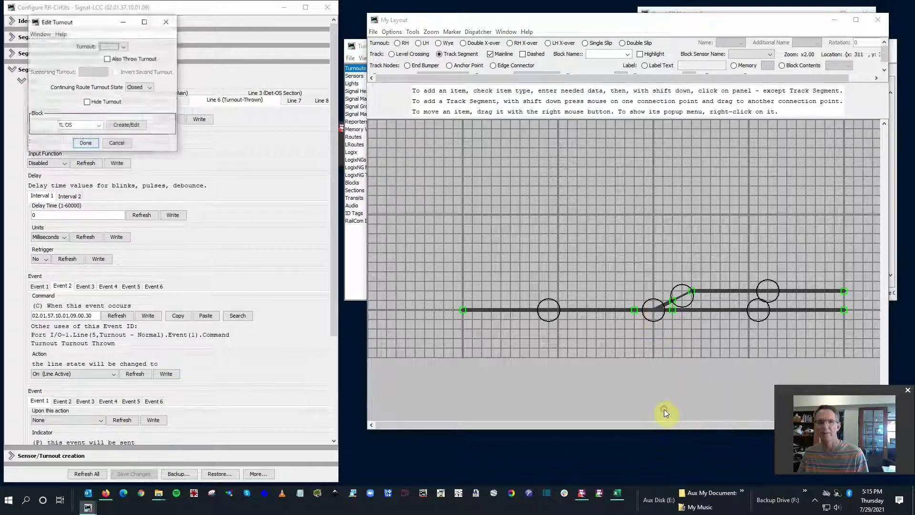
drag(97, 32, 508, 83)
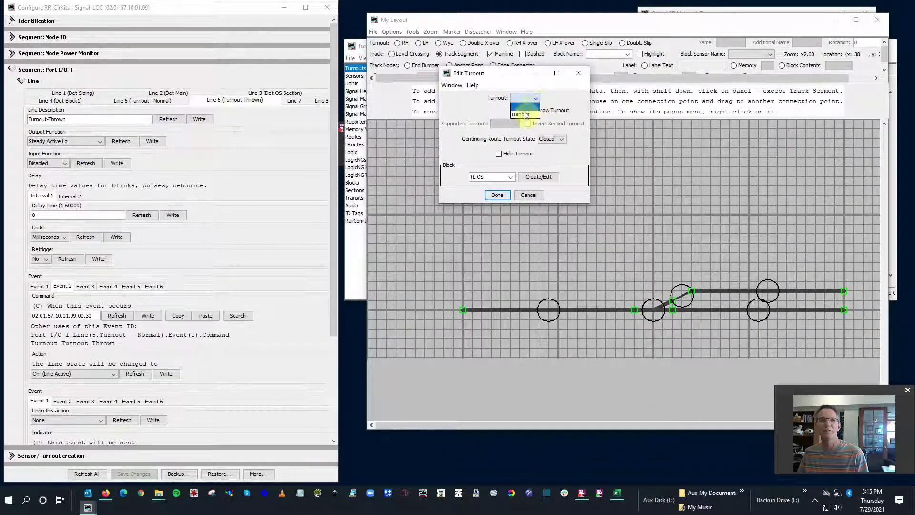
click(523, 115)
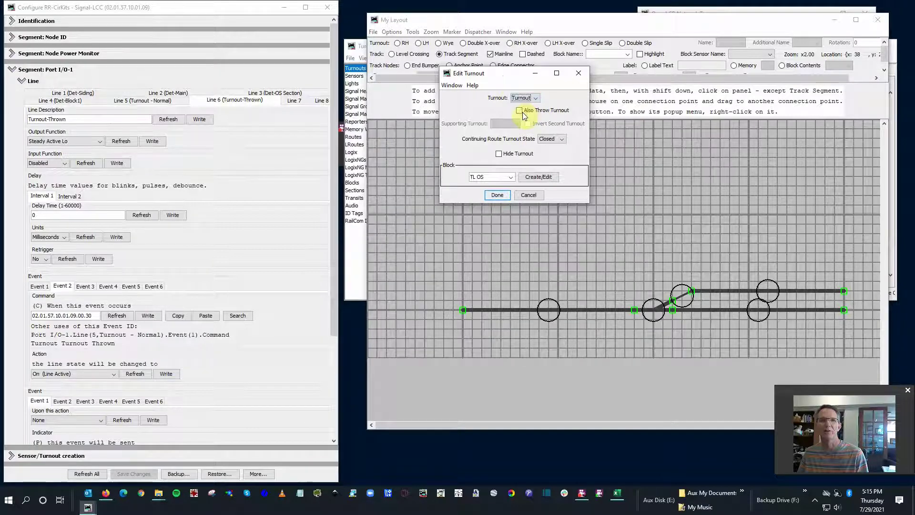
click(498, 195)
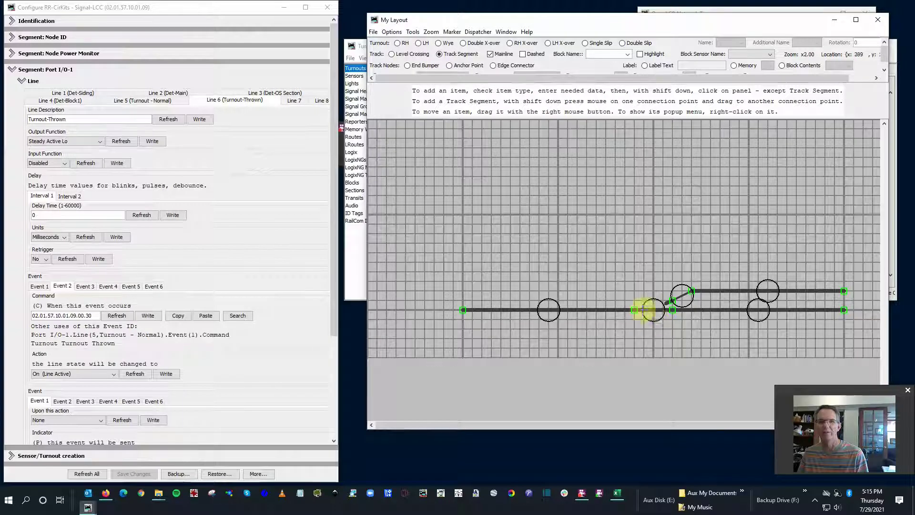